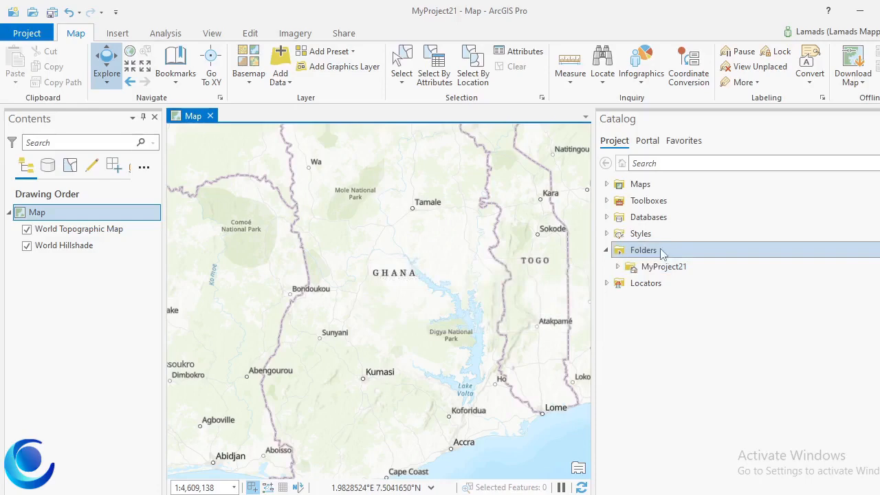
- Create a new file geodatabase inside the MyProject21 folder
right_click(659, 252)
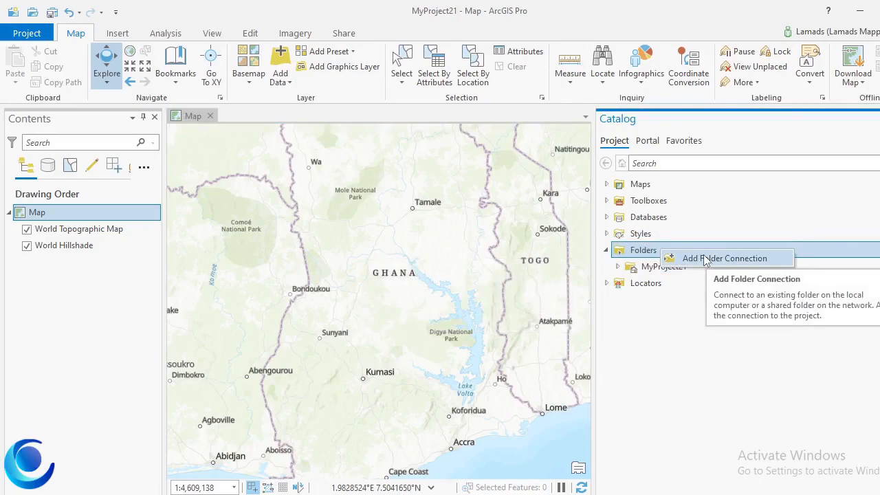
left_click(664, 322)
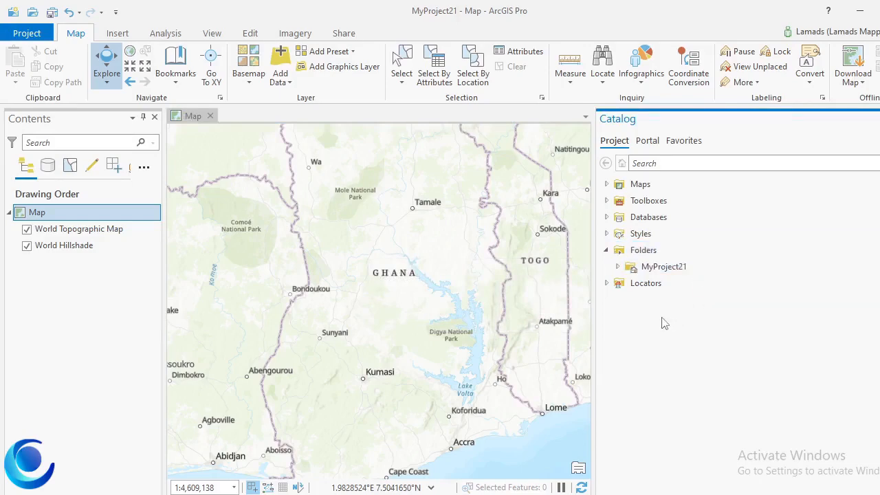
left_click(618, 267)
left_click(618, 267)
left_click(618, 267)
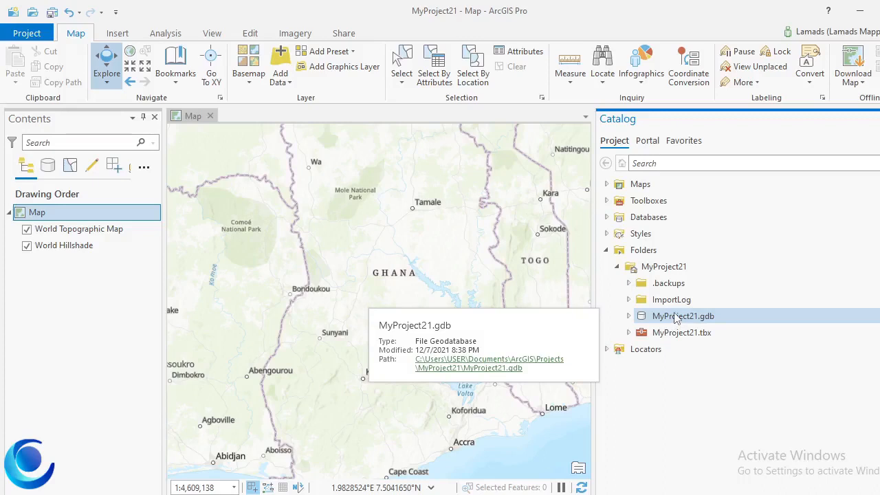
right_click(672, 271)
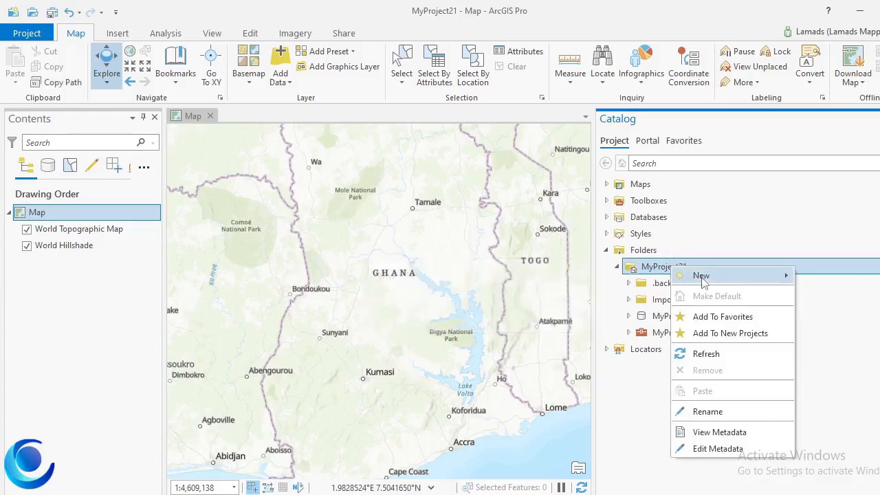
mouse_move(706, 278)
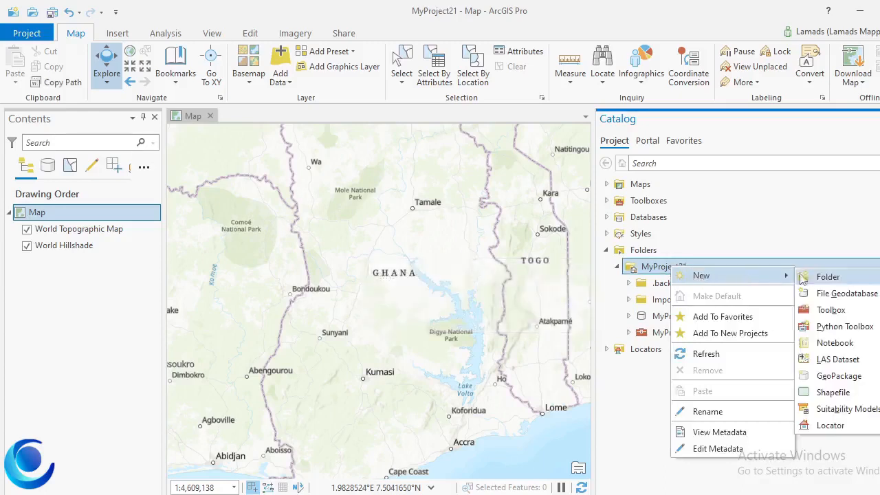
left_click(841, 296)
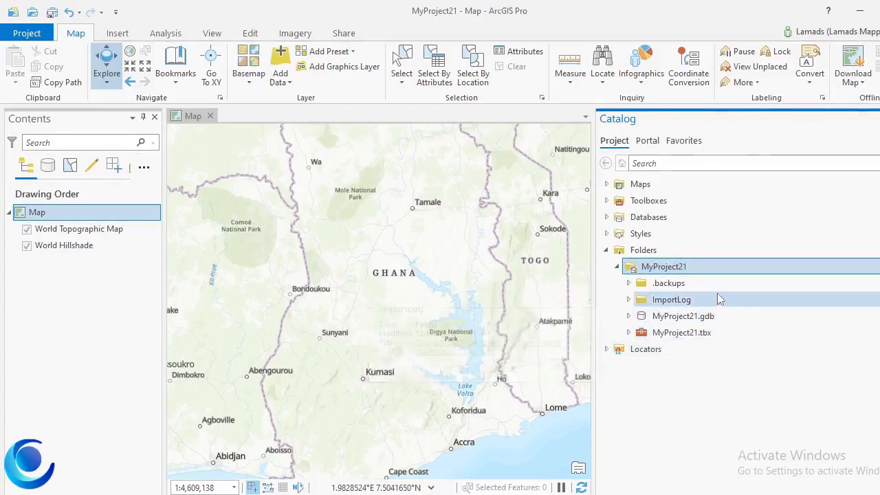
left_click(628, 316)
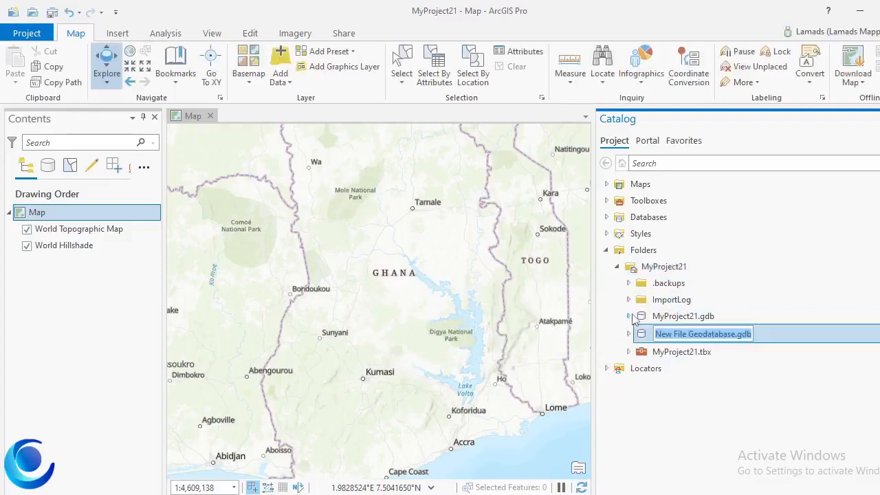
- Name the new file geodatabase SchoolGeodabase.gdb
left_click(730, 335)
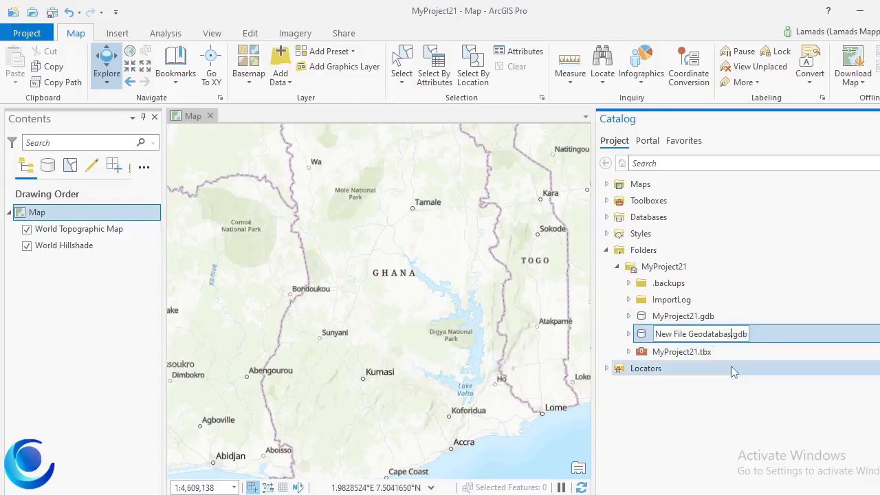
key("BackSpace")
key("BackSpace")
key("BackSpace")
key("BackSpace")
key("BackSpace")
key("BackSpace")
key("BackSpace")
key("BackSpace")
key("BackSpace")
key("BackSpace")
key("BackSpace")
key("BackSpace")
key("BackSpace")
key("BackSpace")
key("BackSpace")
key("BackSpace")
key("BackSpace")
key("BackSpace")
key("BackSpace")
key("BackSpace")
type("S")
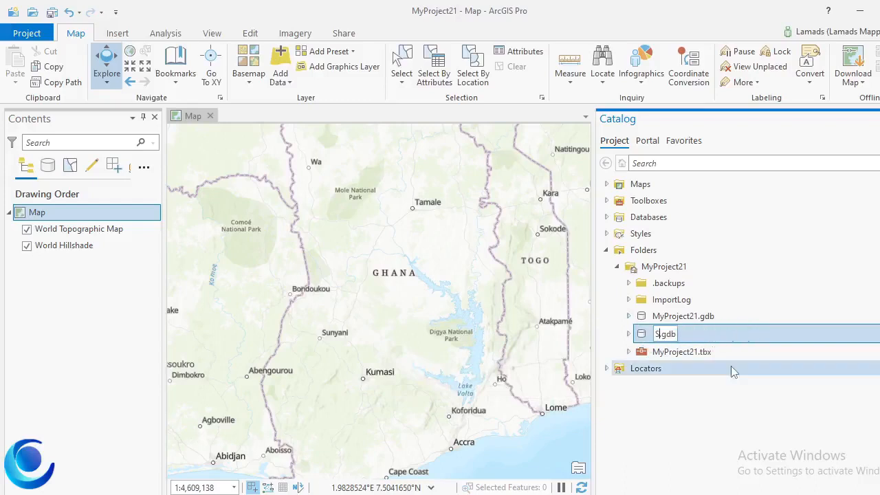
type("chool")
type("Ge")
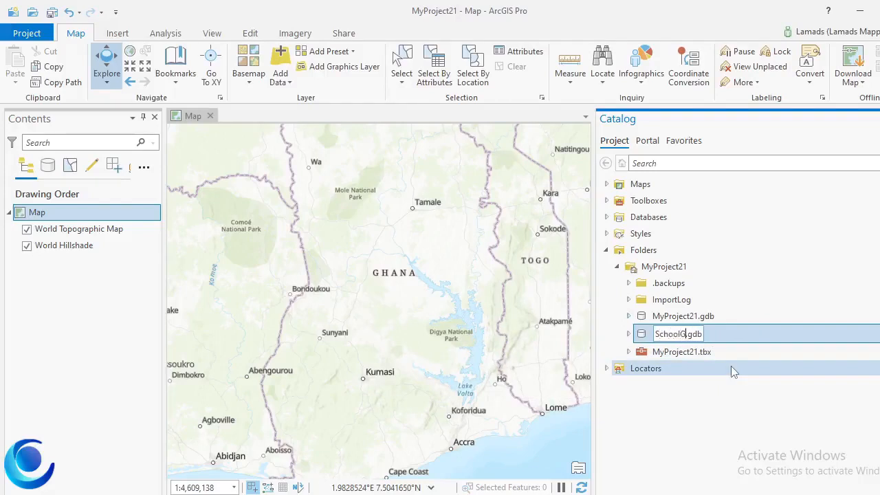
type("od")
type("atabase")
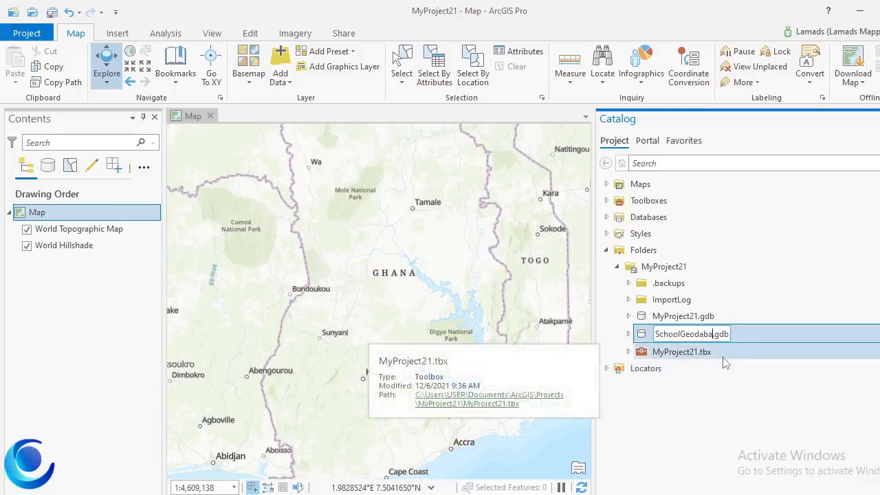
key("Return")
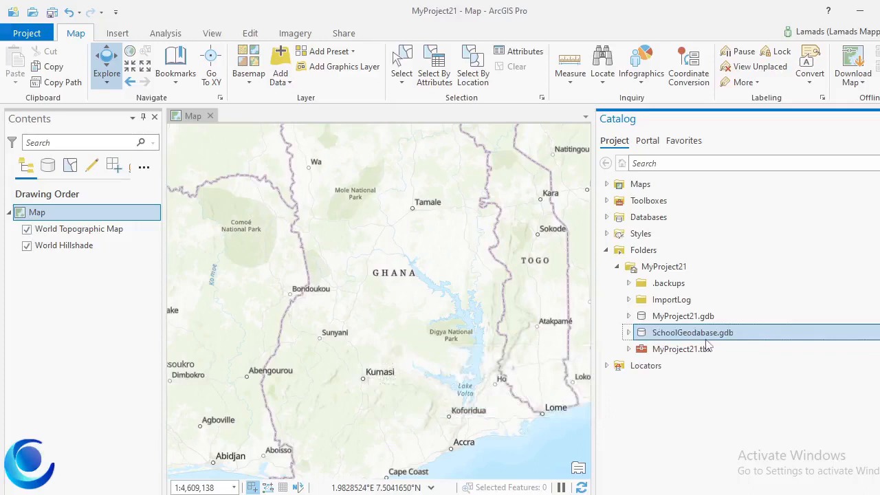
- Start a new feature class in SchoolGeodabase.gdb with the name Utility_Poles and the alias Utility Poles
mouse_move(708, 339)
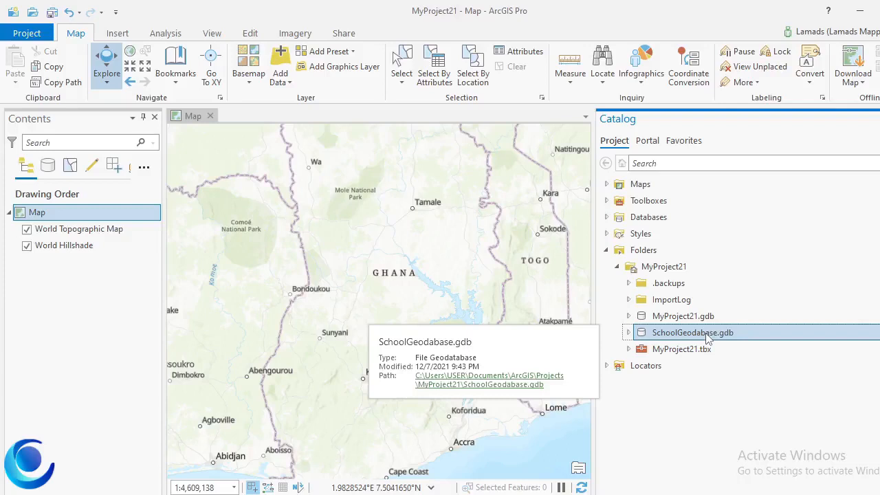
right_click(667, 336)
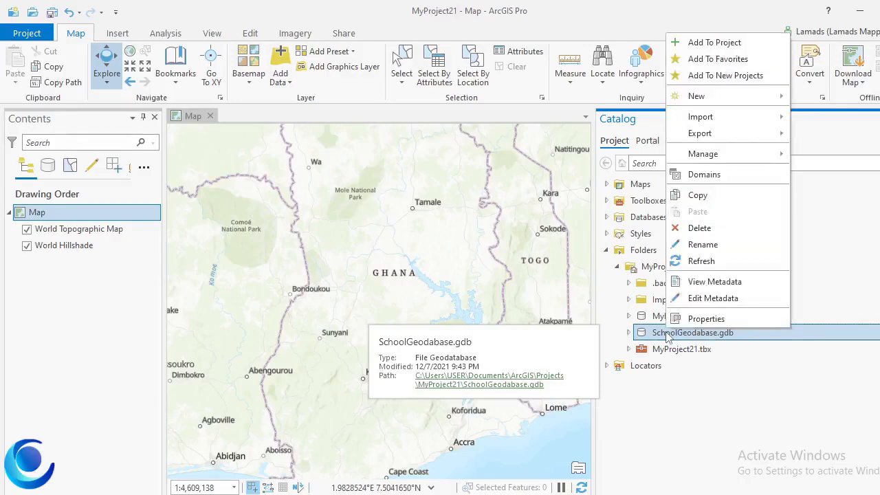
mouse_move(731, 98)
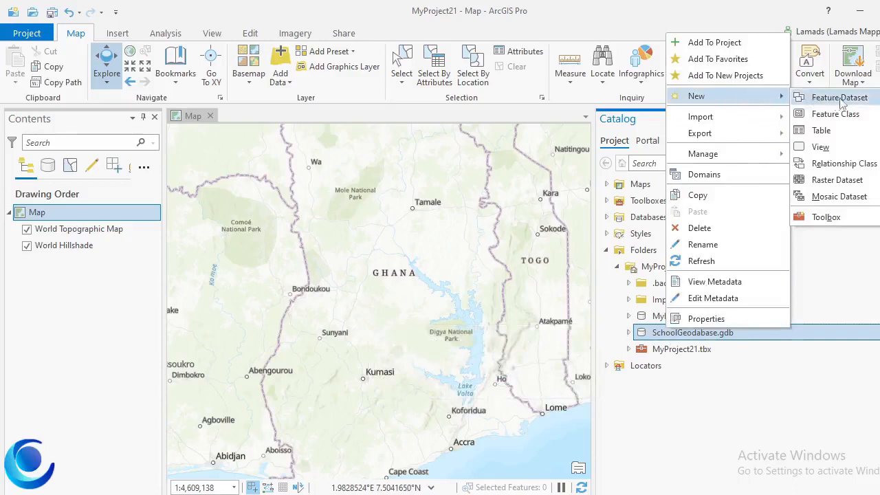
left_click(851, 122)
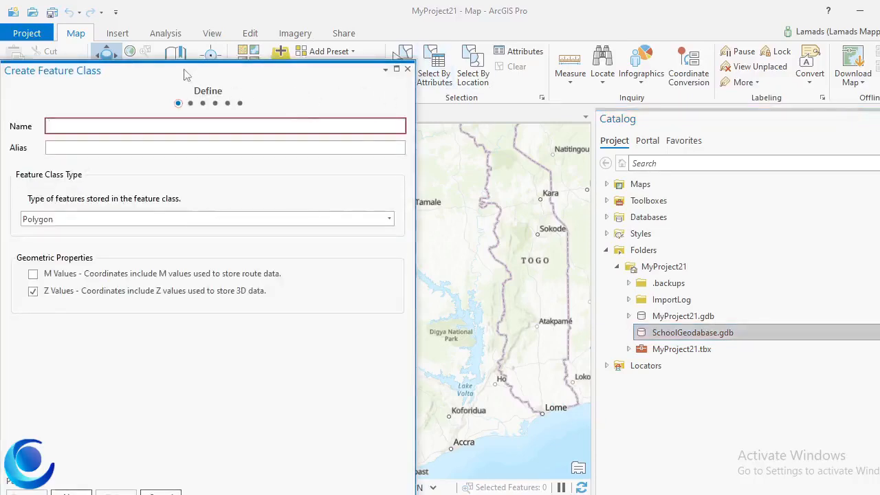
left_click_drag(185, 74, 408, 69)
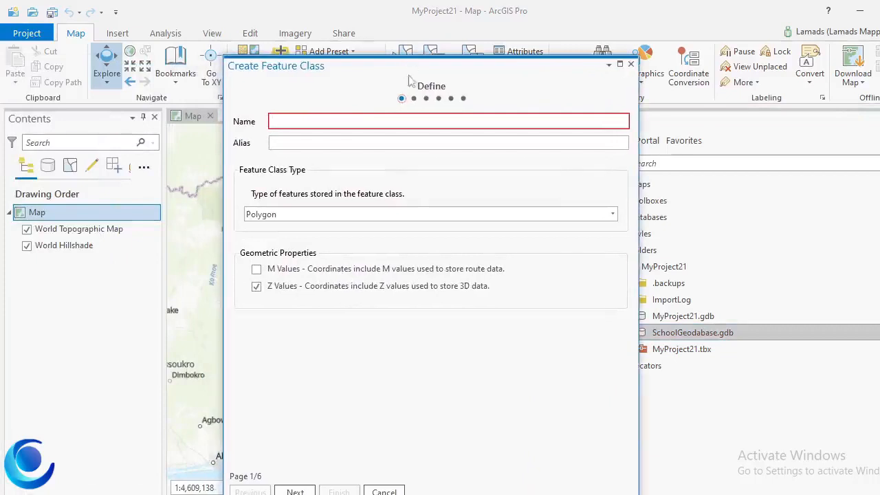
left_click(405, 122)
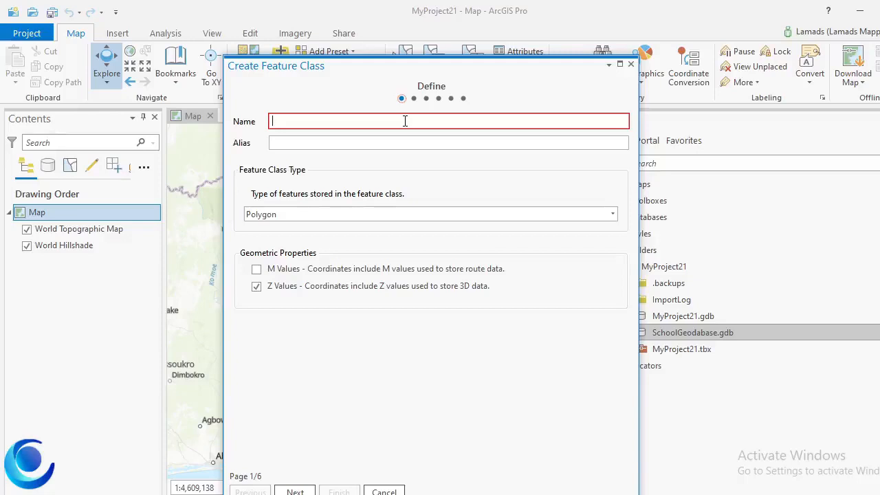
type("U")
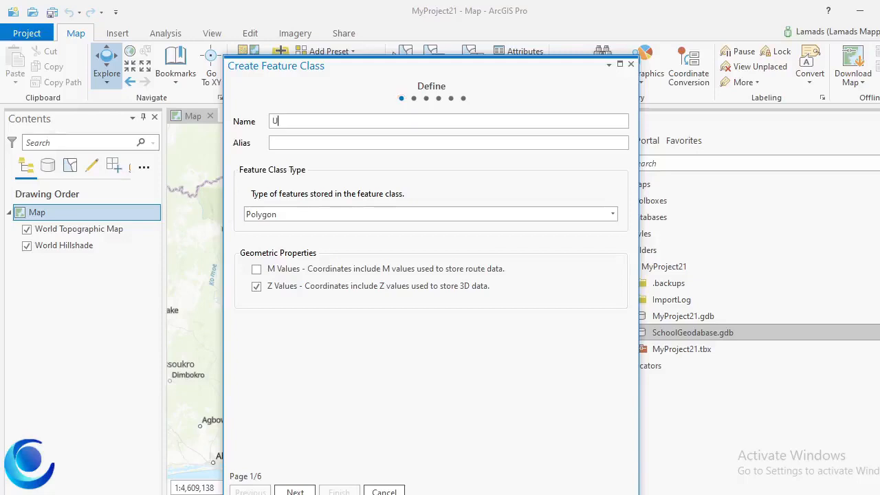
type("tility")
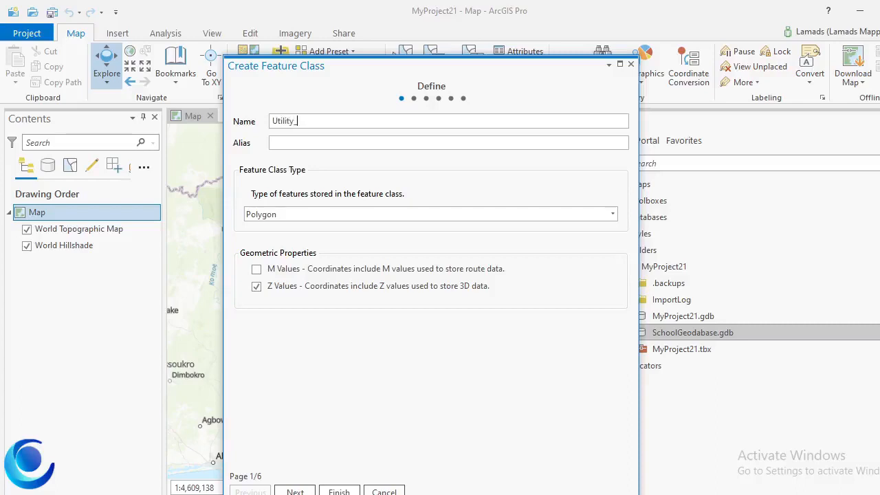
type("_")
type("Po")
type("les")
type("Ut")
type("i")
type("lity")
type(" Poles")
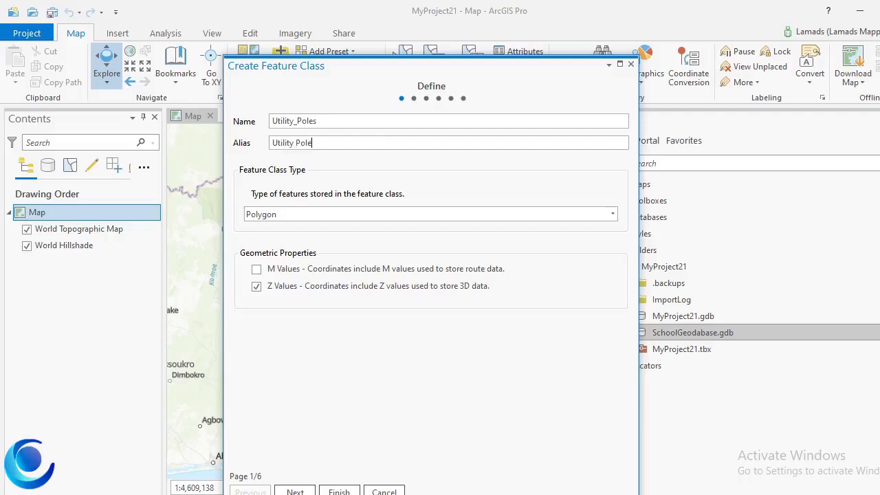
- Set the feature class type to Point and continue to the field definitions
left_click(402, 219)
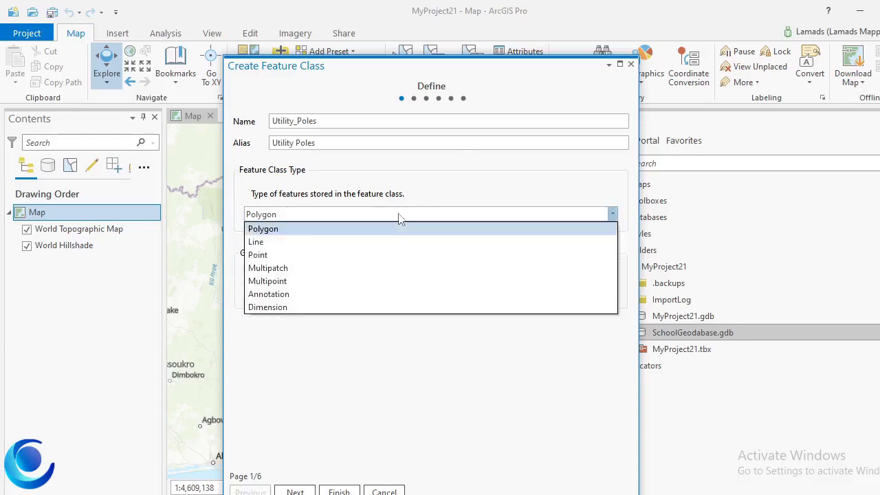
left_click(385, 256)
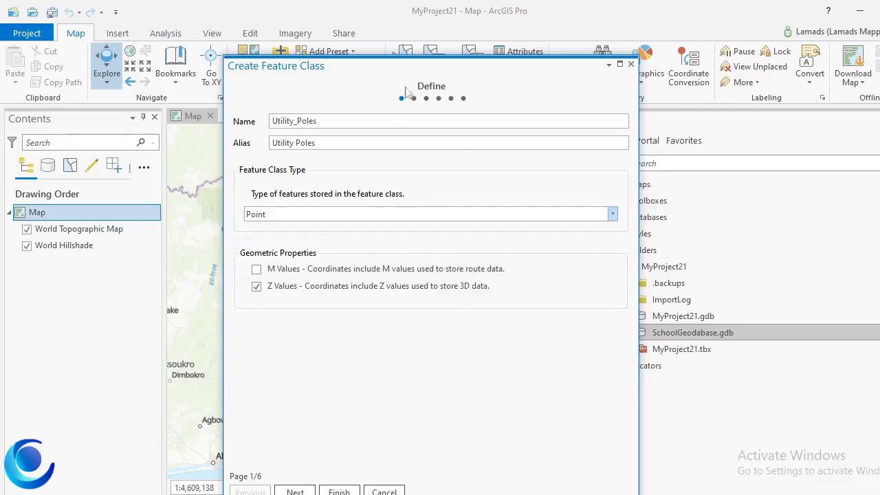
left_click_drag(406, 69, 400, 37)
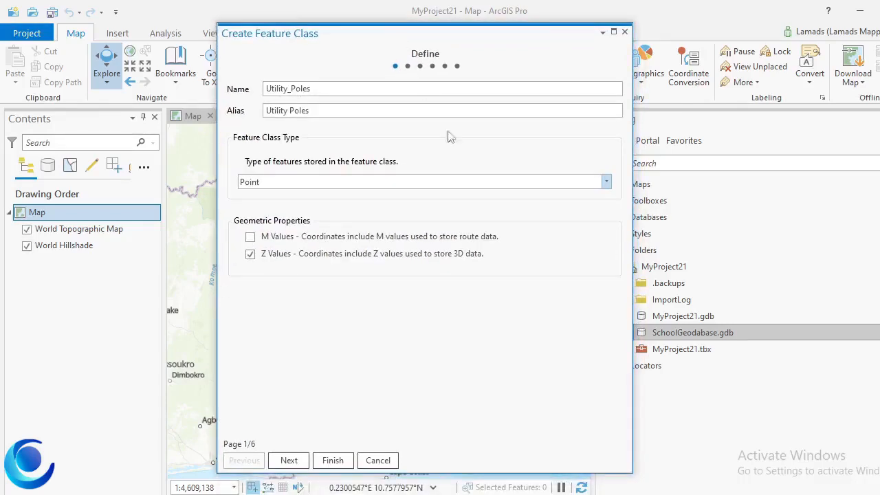
left_click(290, 461)
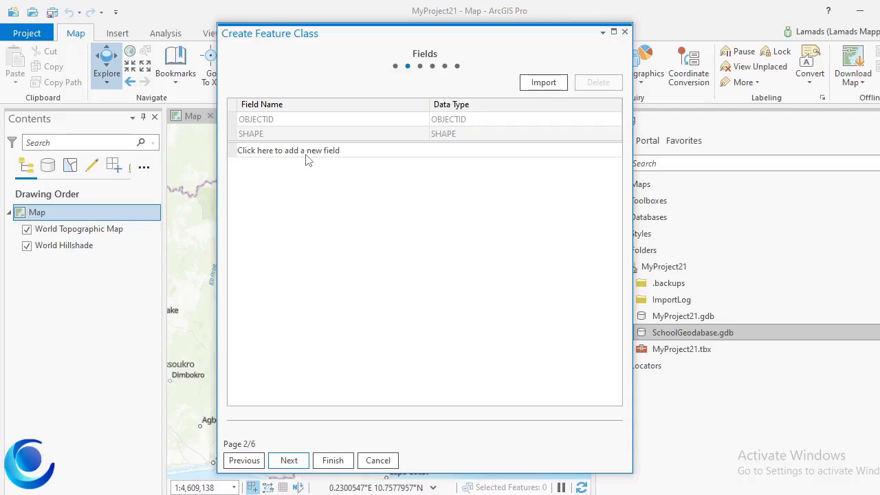
- Add a field called Name with the Text data type to the feature class
left_click(326, 152)
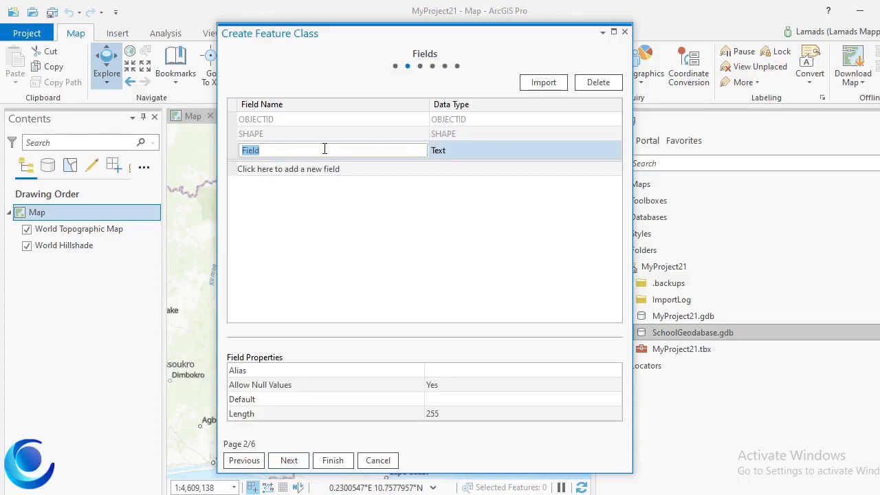
type("Name")
left_click(460, 153)
left_click(460, 154)
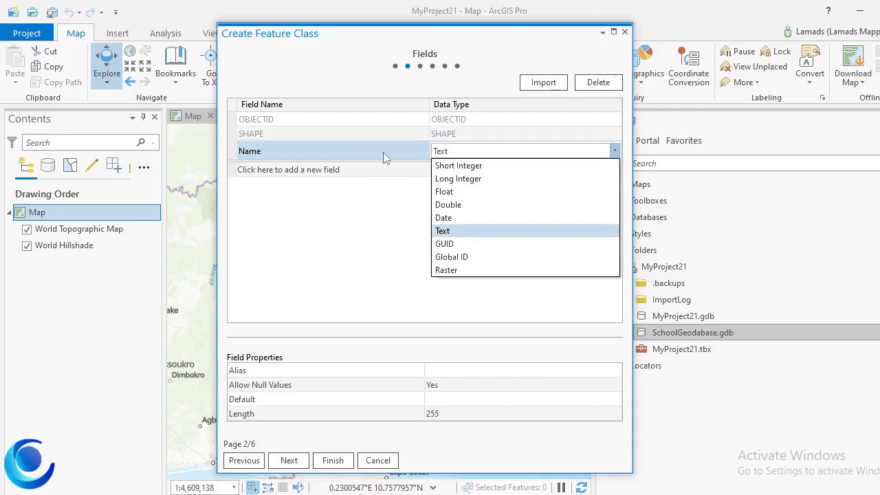
left_click(459, 233)
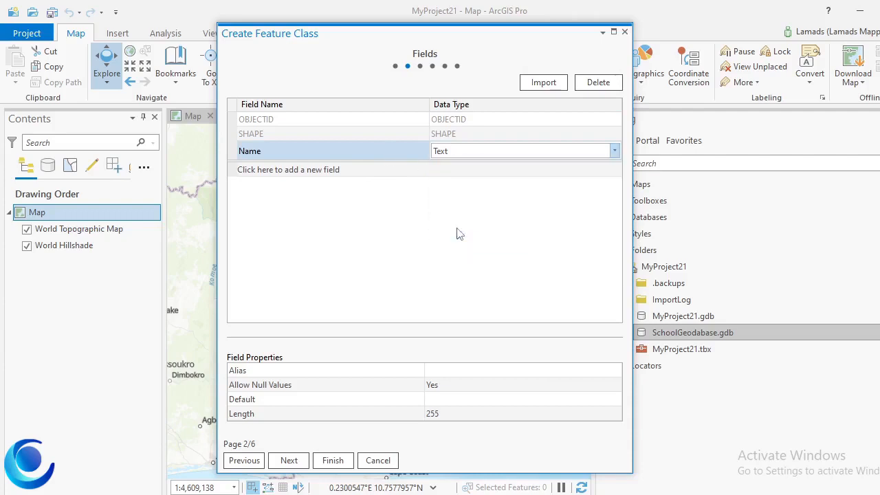
- Add two more text fields called Type and Material
left_click(306, 169)
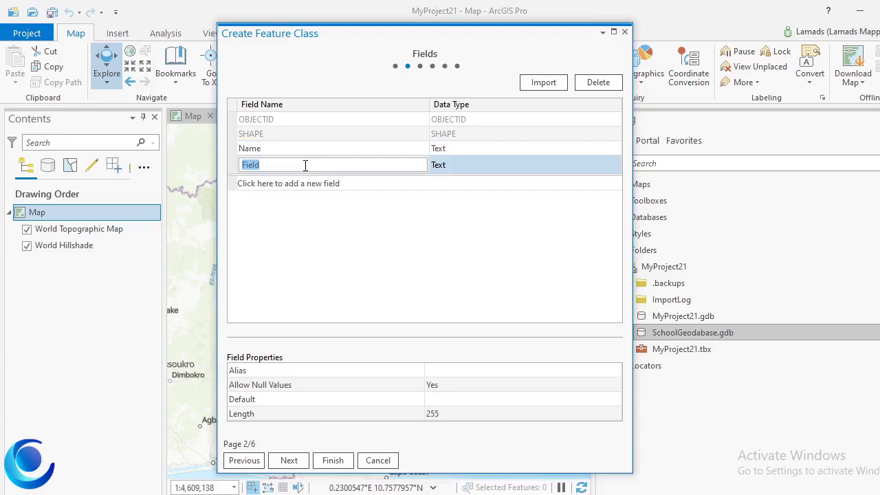
type("Typw")
key("BackSpace")
type("e")
left_click(266, 184)
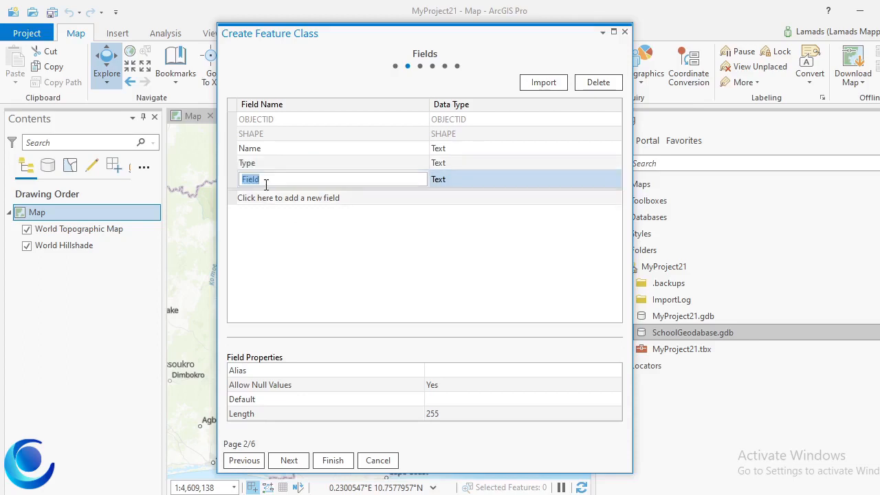
type("Material")
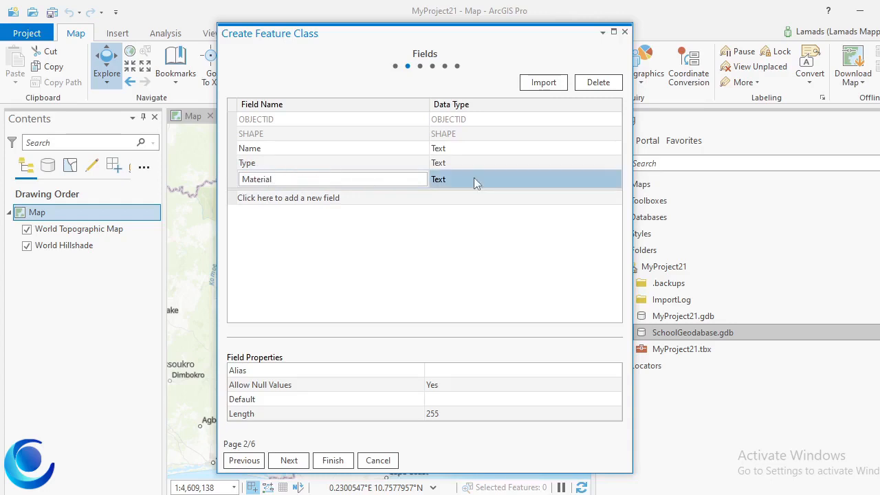
- Add a field called Length with the Double data type to the feature class
left_click(308, 198)
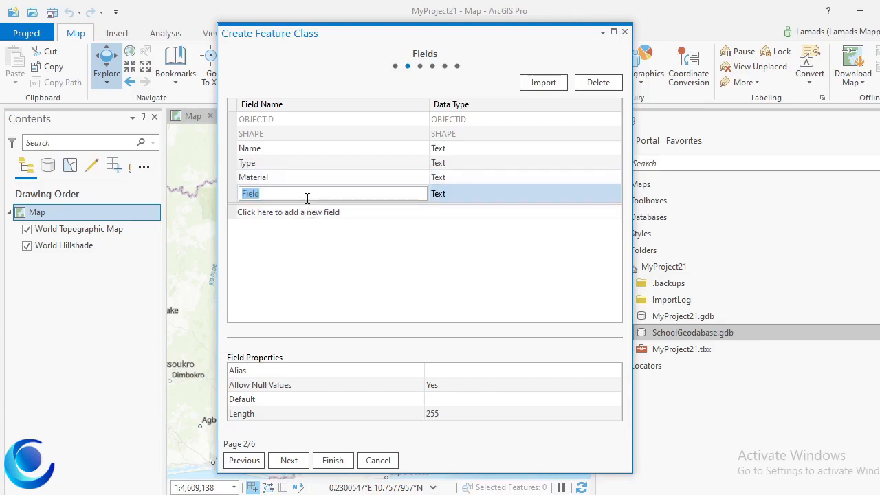
type("H")
key("BackSpace")
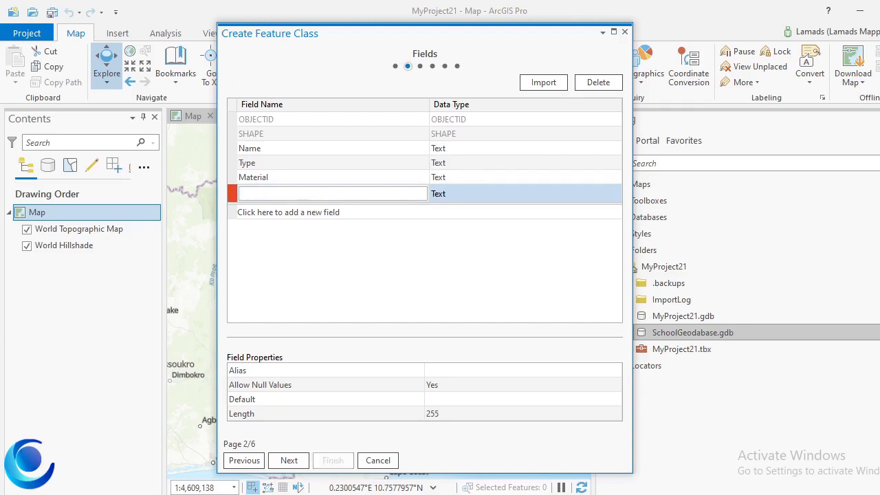
type("Length")
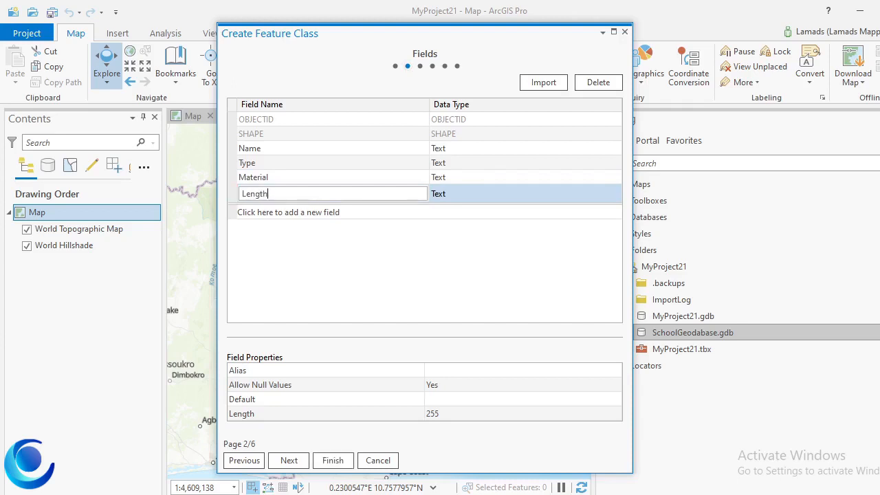
left_click(457, 201)
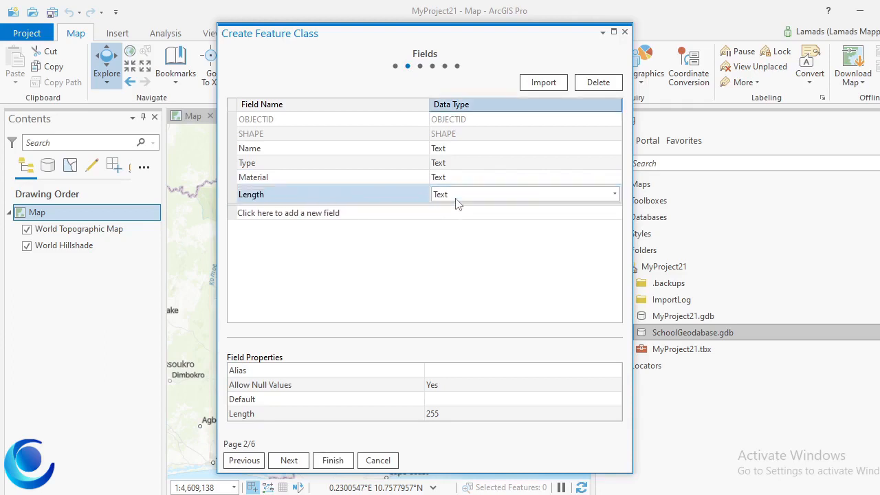
left_click(457, 197)
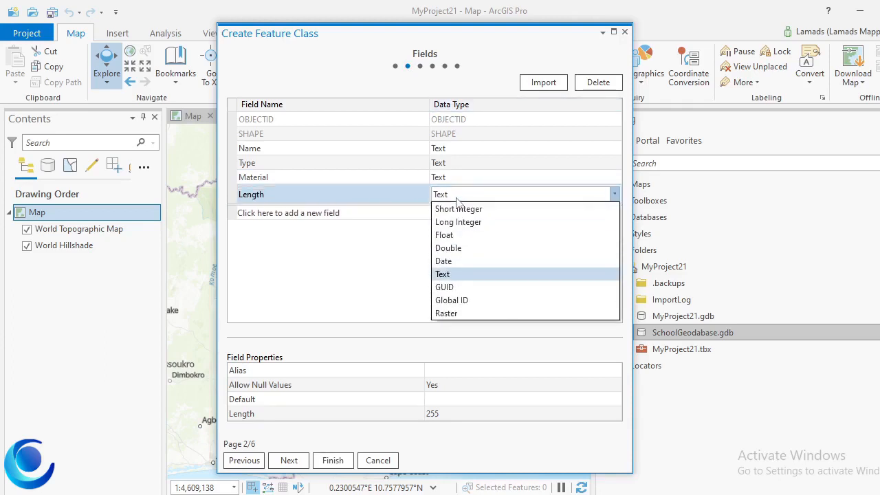
left_click(479, 249)
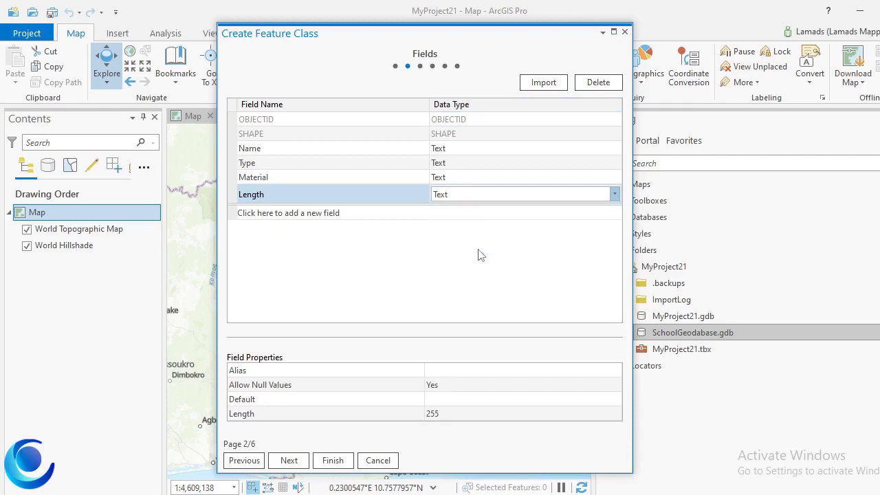
- Add two new fields below Length, naming the first one Width with the Double data type
double_click(294, 215)
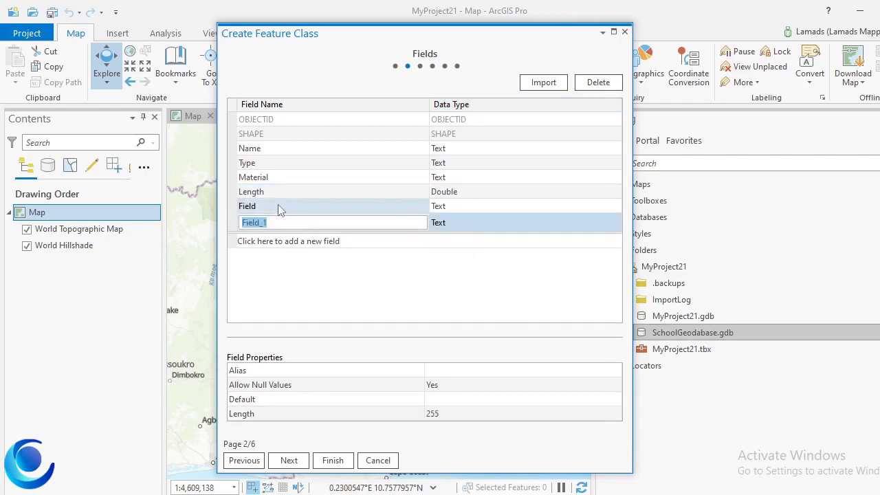
double_click(279, 208)
key("Tab")
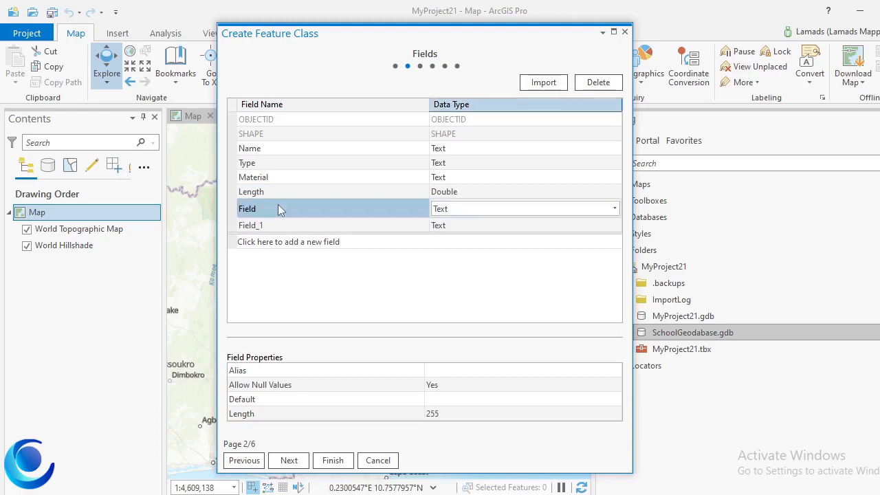
double_click(277, 204)
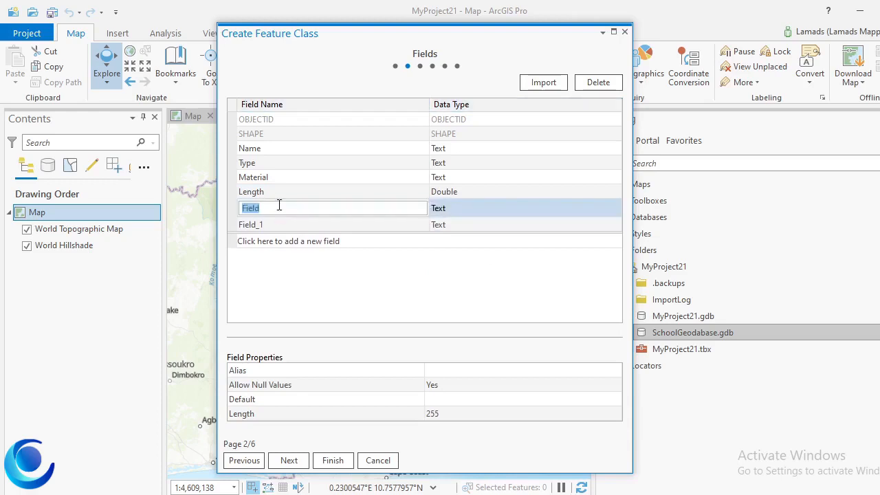
type("Width")
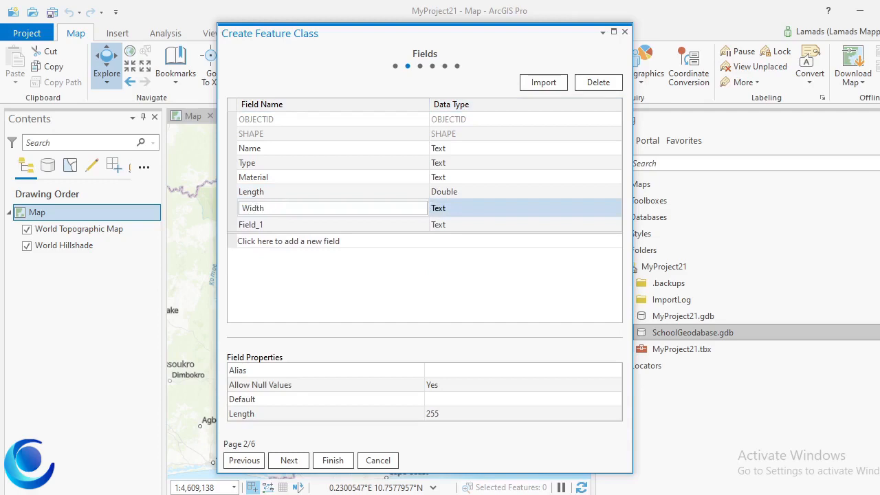
left_click(455, 207)
left_click(457, 210)
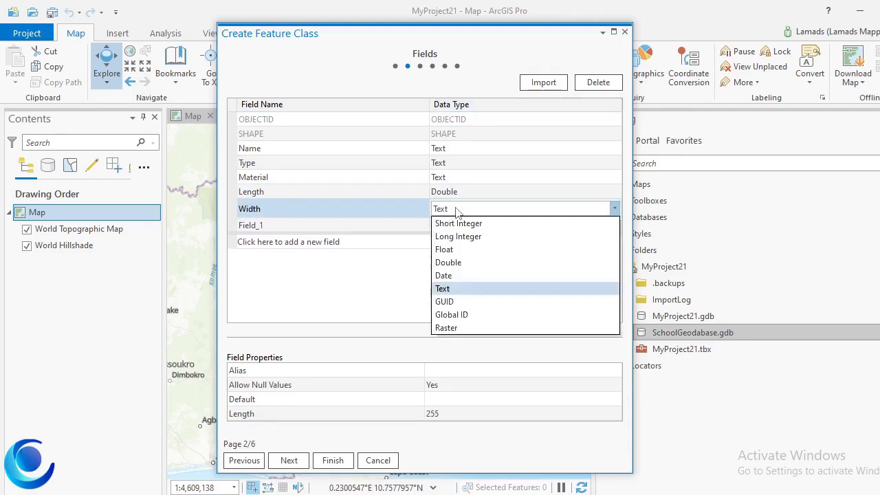
left_click(454, 268)
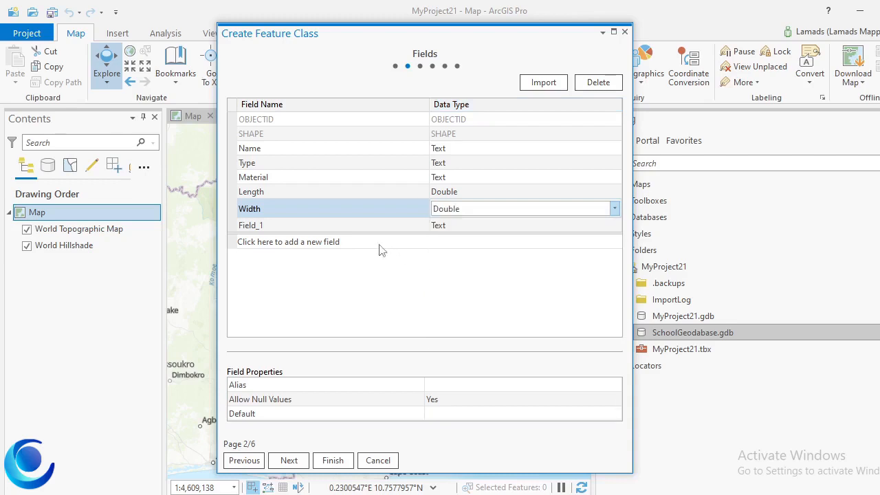
- Rename the placeholder field Field_1 as Condition and keep its data type as Text
left_click(330, 226)
left_click(320, 227)
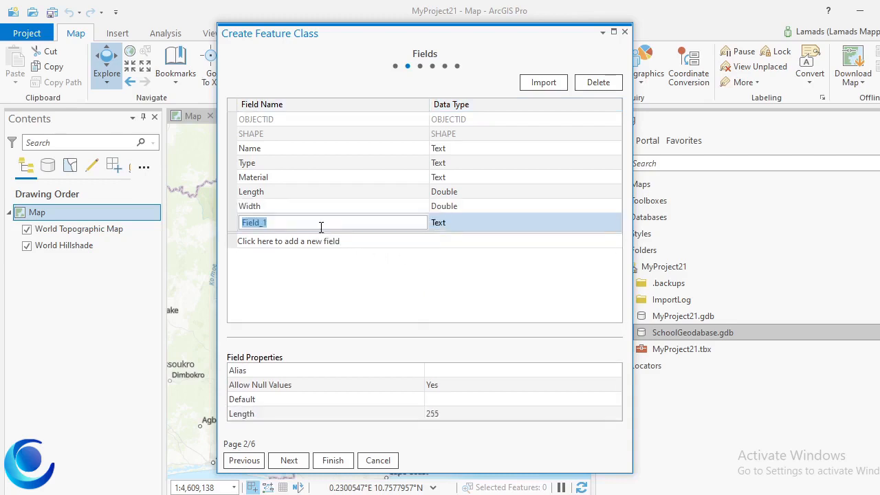
type("Date")
key("BackSpace")
key("BackSpace")
key("BackSpace")
key("BackSpace")
type("Condition")
left_click(477, 222)
left_click(479, 225)
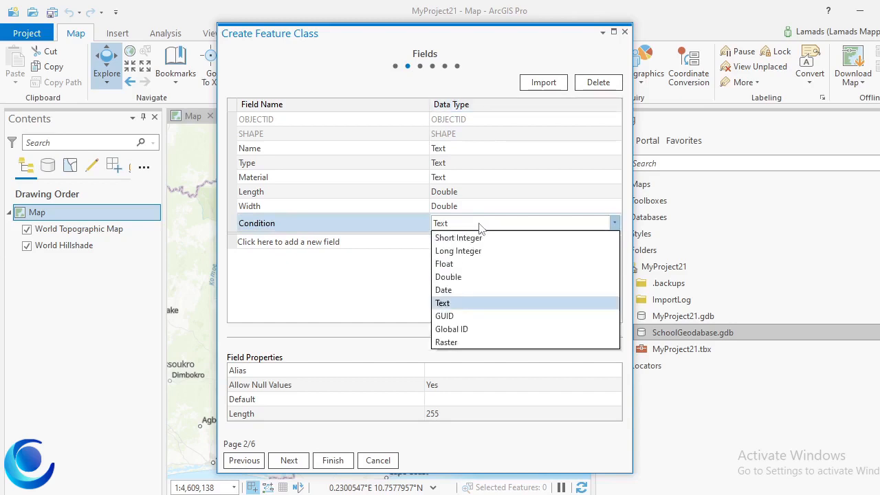
left_click(475, 303)
- Add a field called Date with the Date data type below Condition
left_click(316, 241)
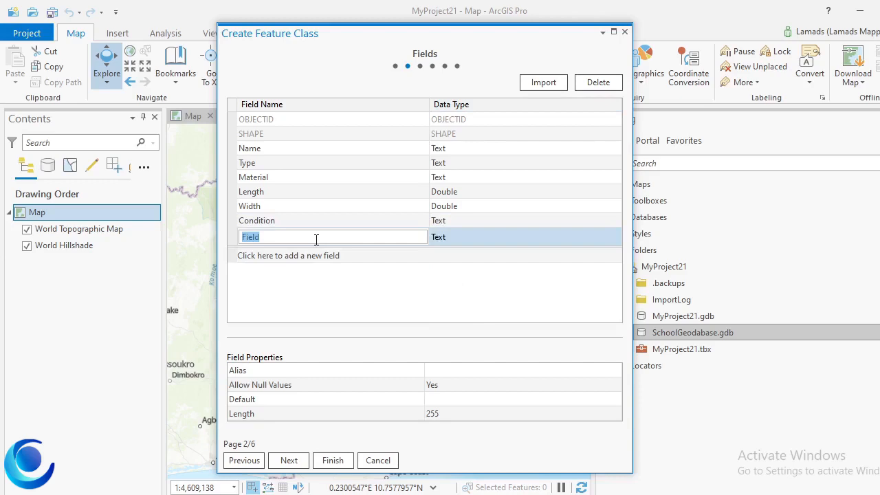
type("Date")
left_click(466, 238)
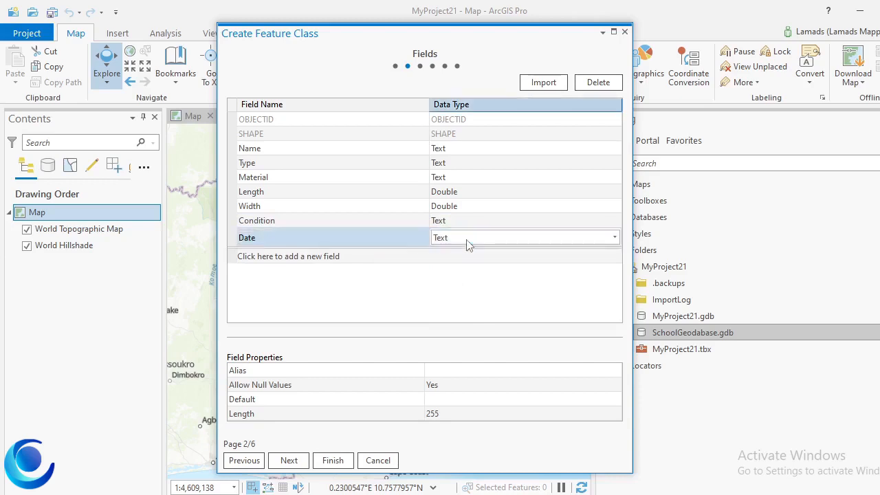
left_click(467, 243)
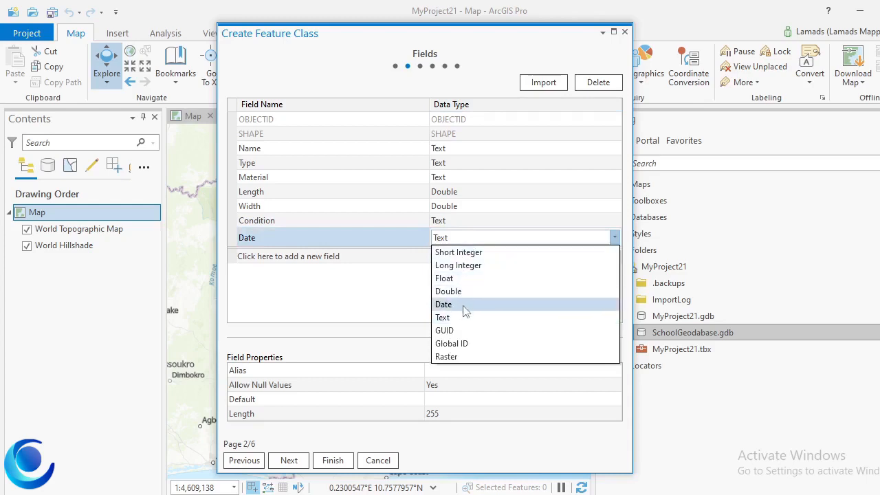
left_click(444, 304)
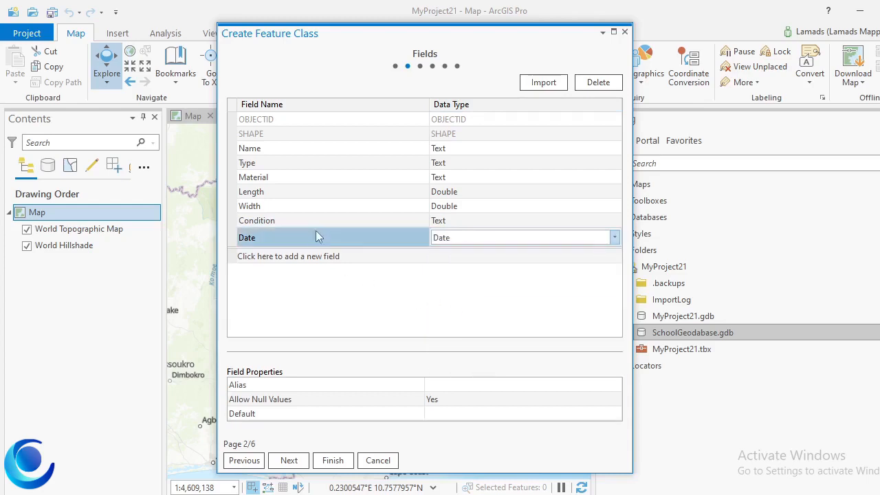
- Examine the field properties of the Name field, including its alias
left_click(232, 150)
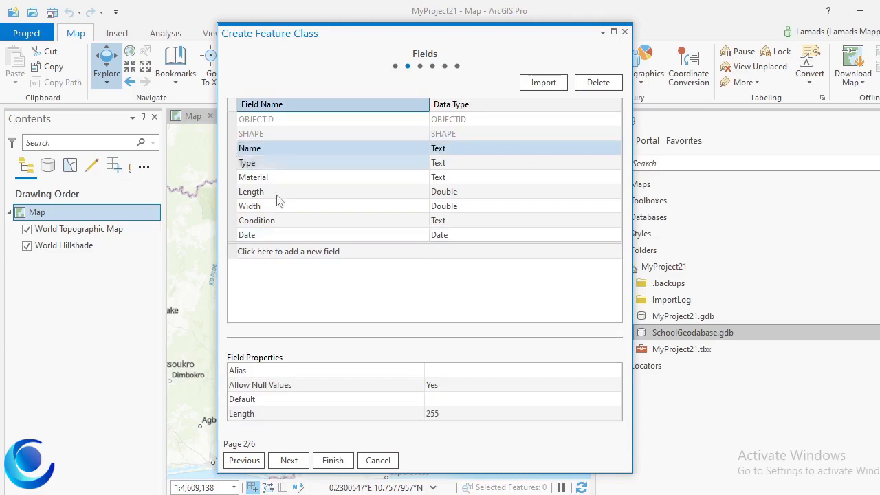
left_click(256, 152)
left_click(445, 374)
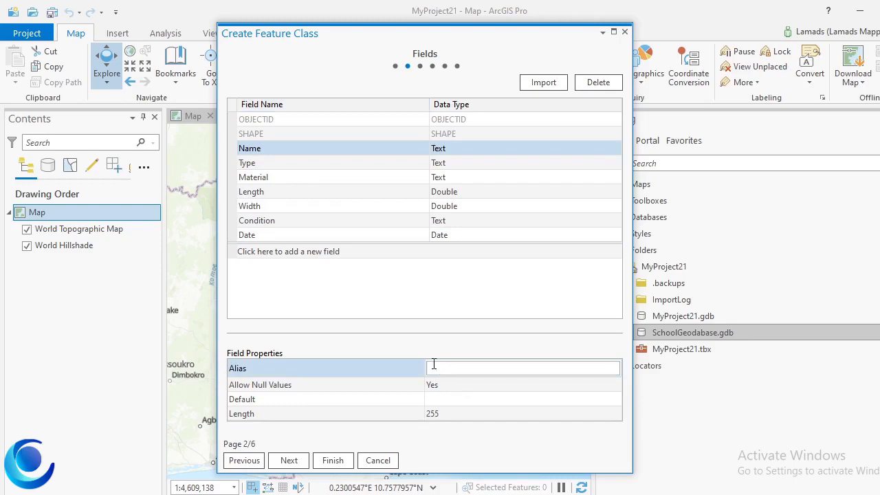
left_click(267, 149)
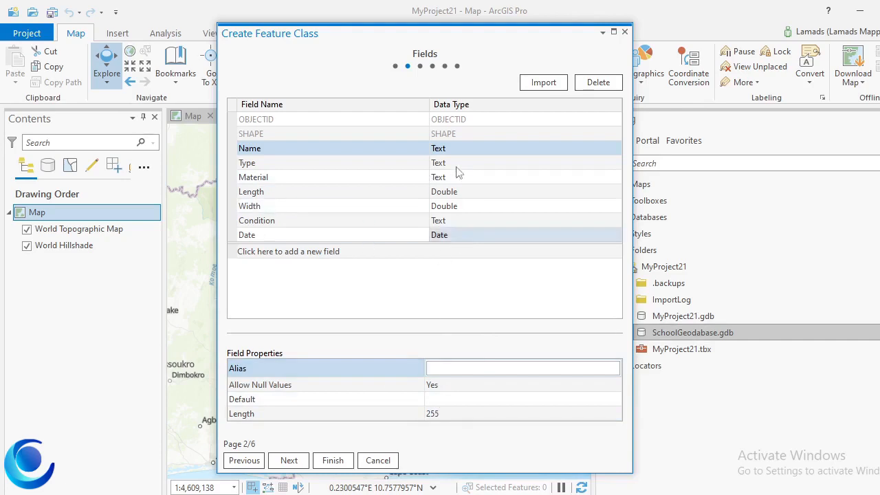
- Finish the feature class with WGS 1984 and the default tolerance, resolution and storage settings, and show the contents of SchoolGeodabase.gdb
left_click(297, 468)
left_click(297, 468)
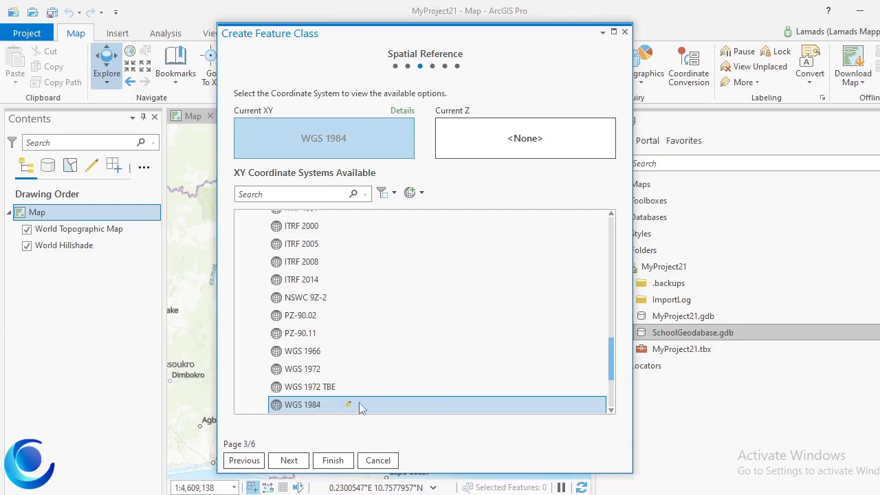
left_click(289, 461)
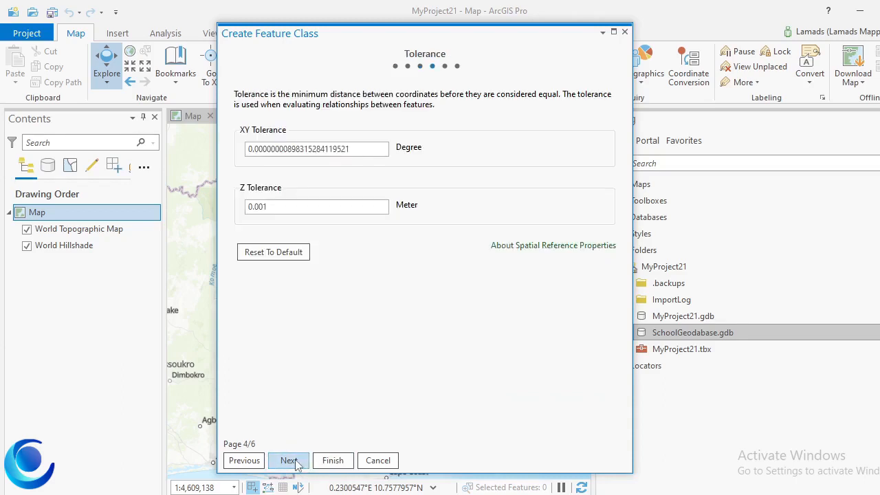
left_click(289, 460)
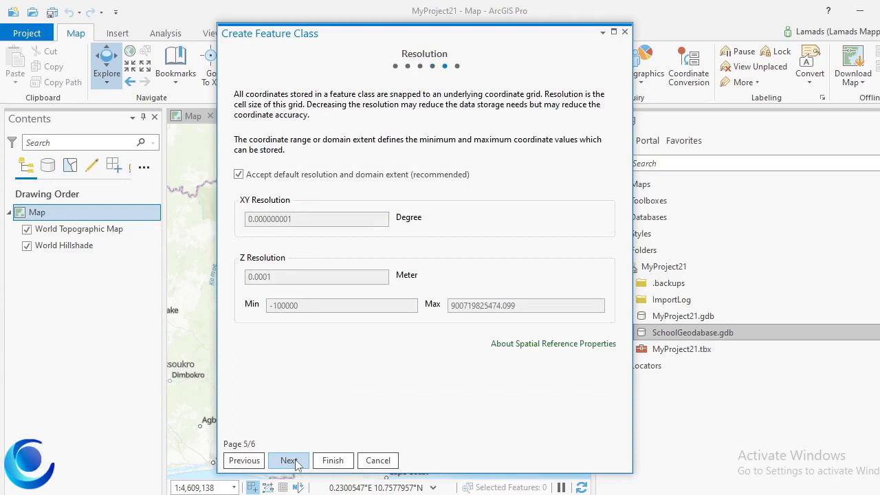
left_click(292, 462)
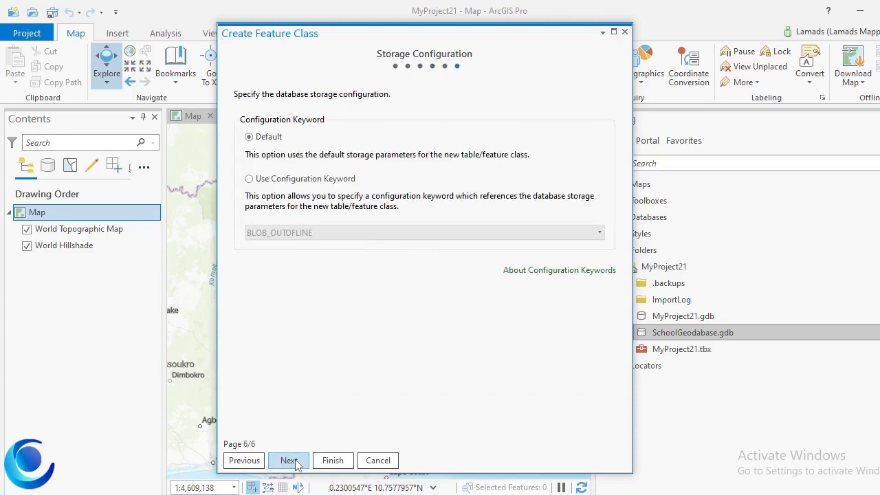
left_click(334, 461)
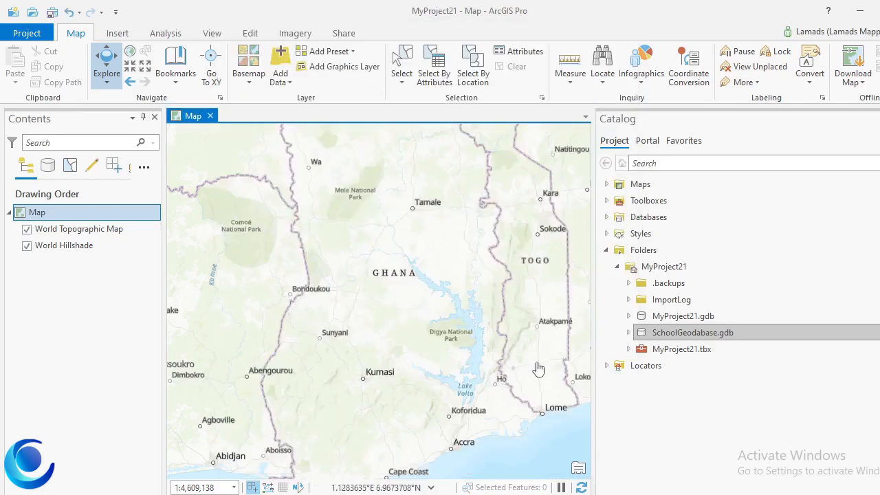
left_click(631, 333)
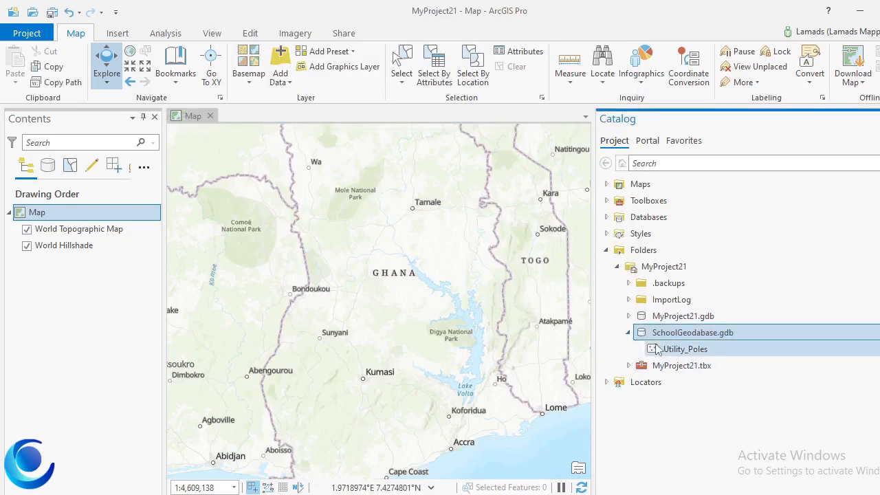
mouse_move(670, 349)
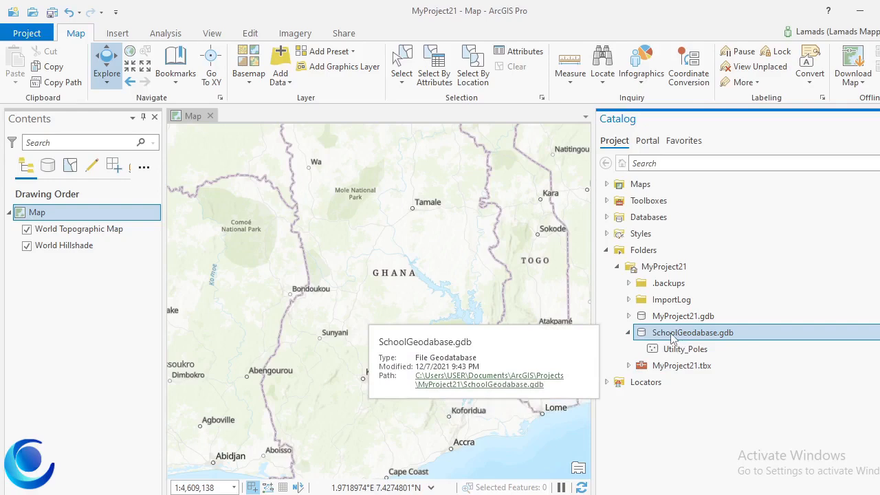
- Start another feature class in SchoolGeodabase.gdb with the name Roads, the alias Roads and the feature class type Line
right_click(672, 335)
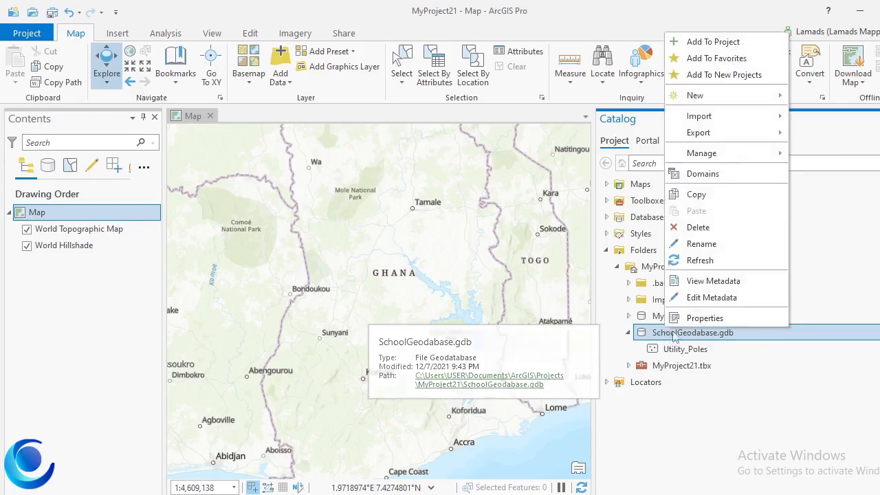
mouse_move(708, 98)
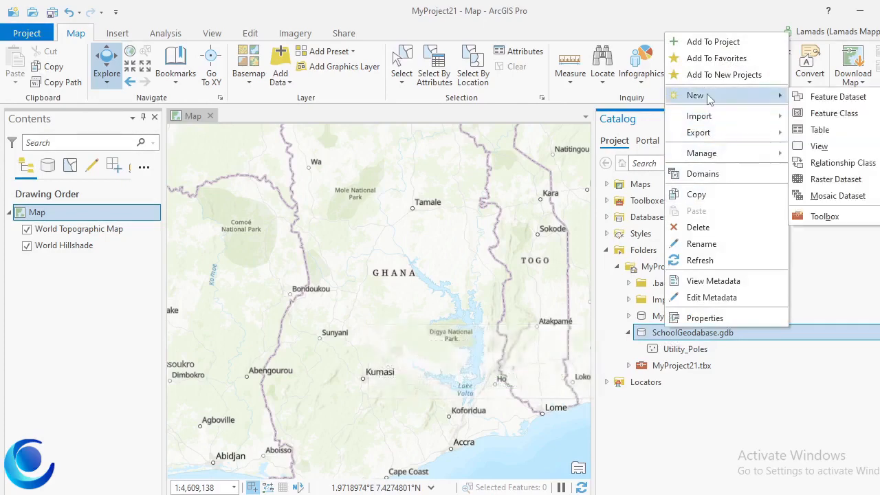
left_click(836, 114)
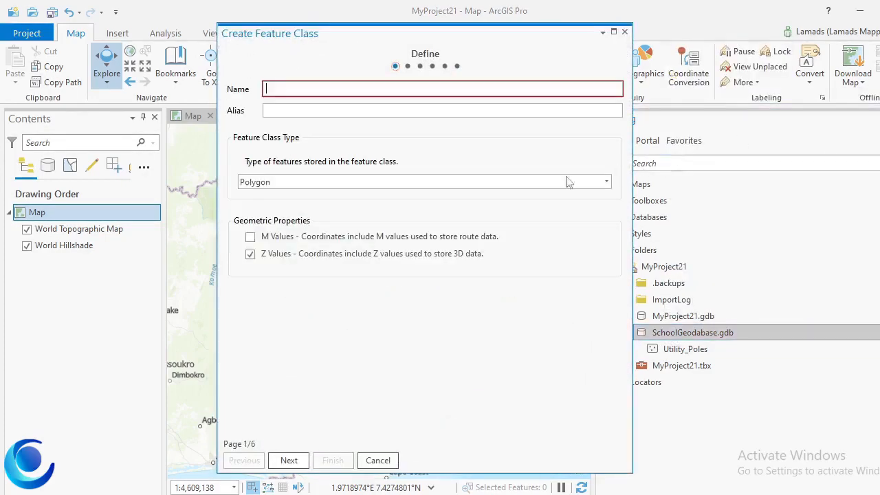
left_click(289, 88)
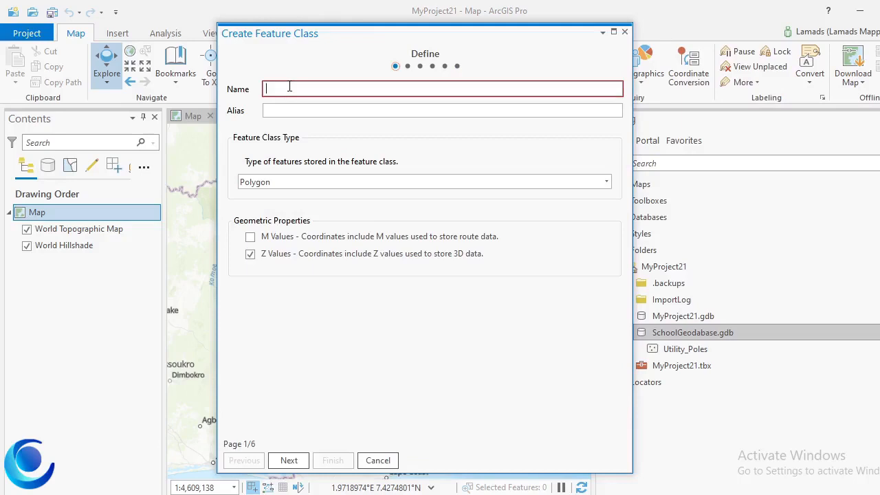
type("Road")
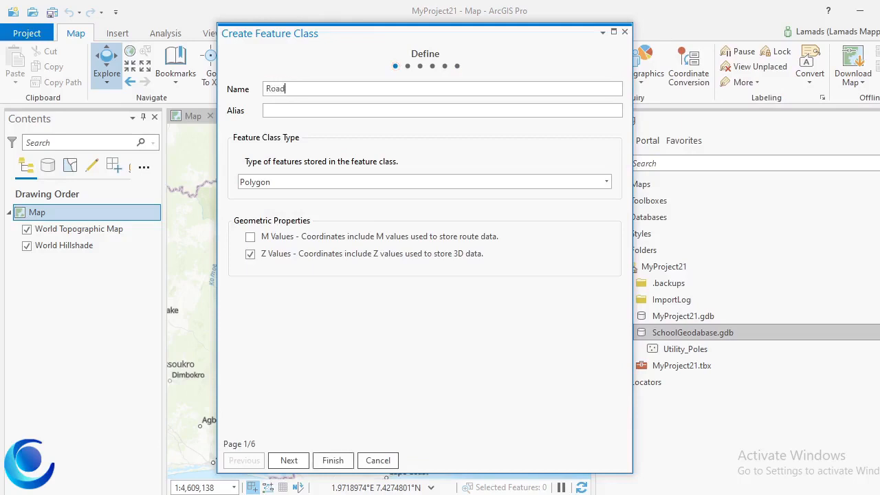
type("s")
type("Ri")
key("BackSpace")
type("oads")
left_click(357, 183)
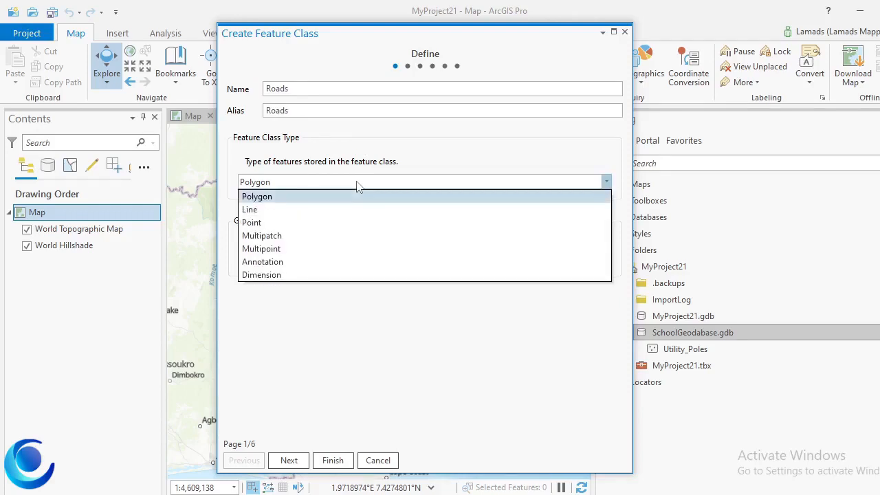
left_click(302, 212)
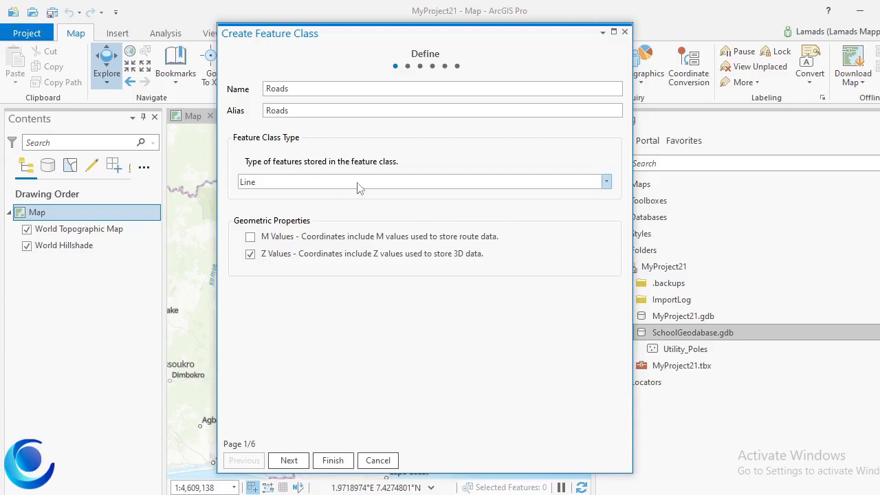
- Add a field called Name with the Text data type to the Roads feature class
left_click(290, 461)
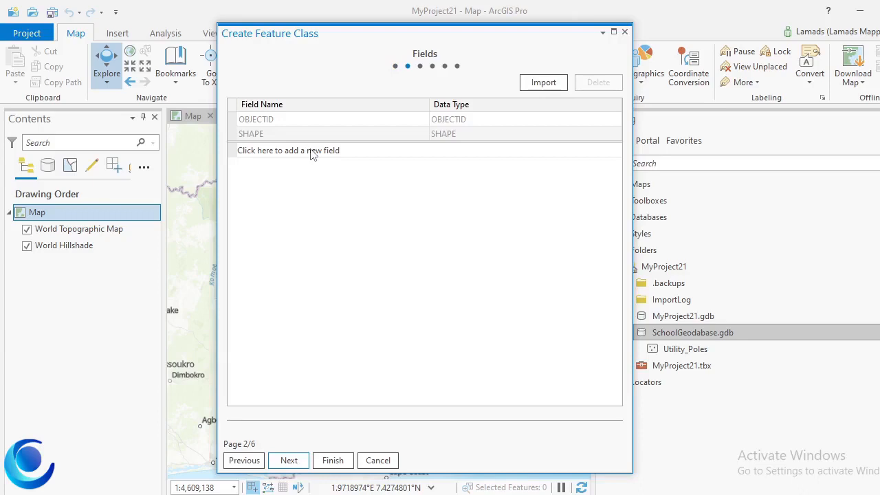
left_click(314, 152)
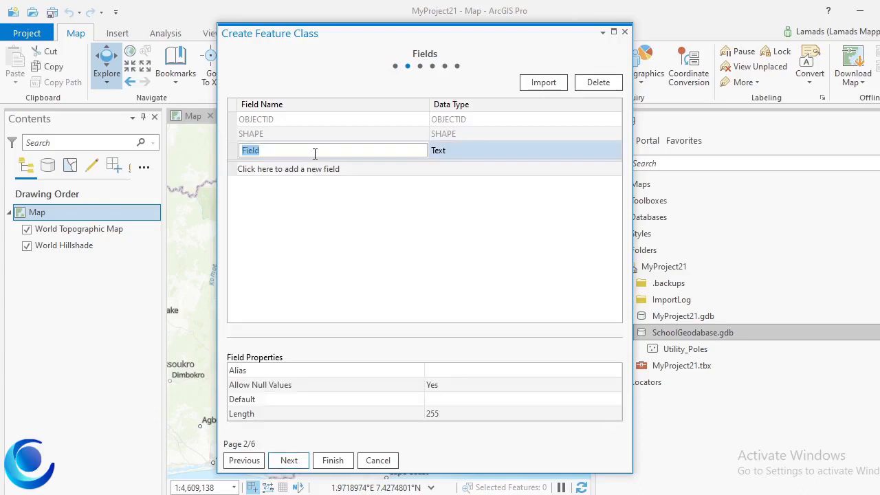
type("n")
key("BackSpace")
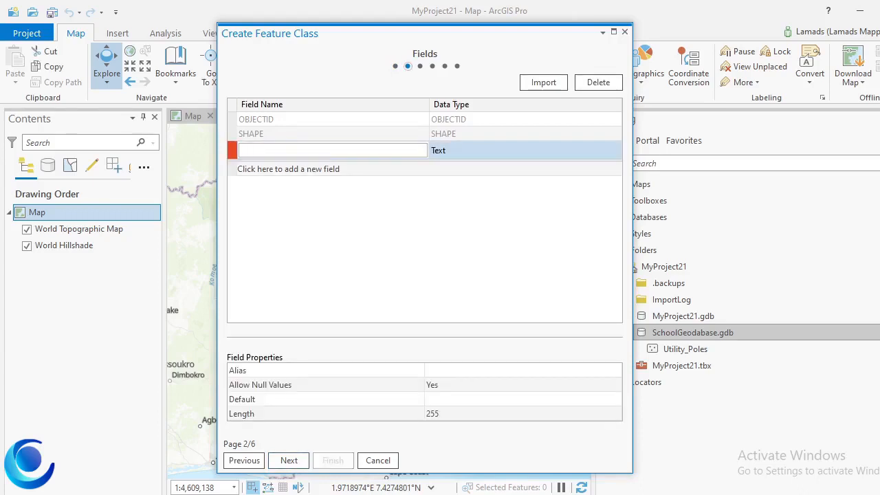
type("nAME")
key("BackSpace")
key("BackSpace")
key("BackSpace")
key("BackSpace")
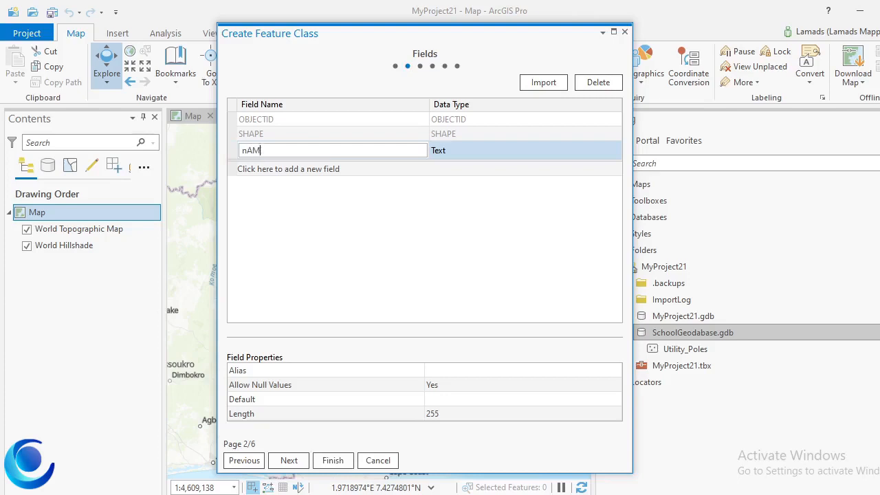
type("Name")
left_click(491, 167)
left_click(479, 150)
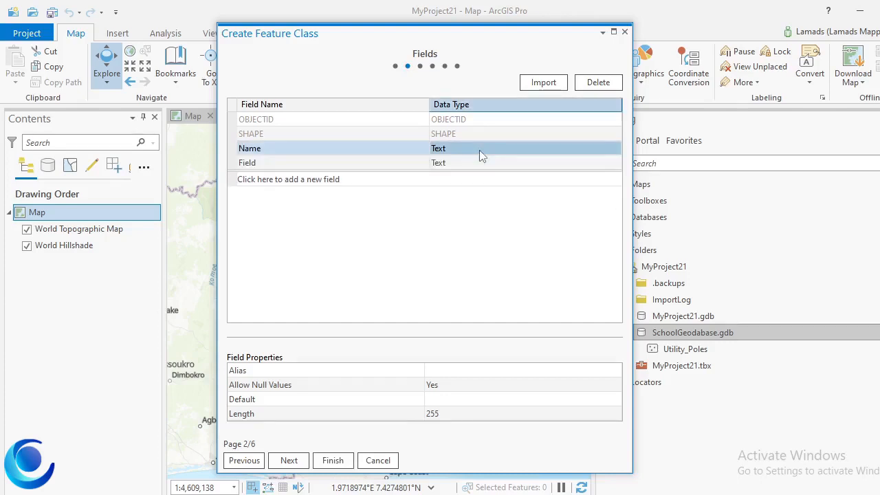
- Name the field below Name as Condition and keep its data type as Text
left_click(269, 163)
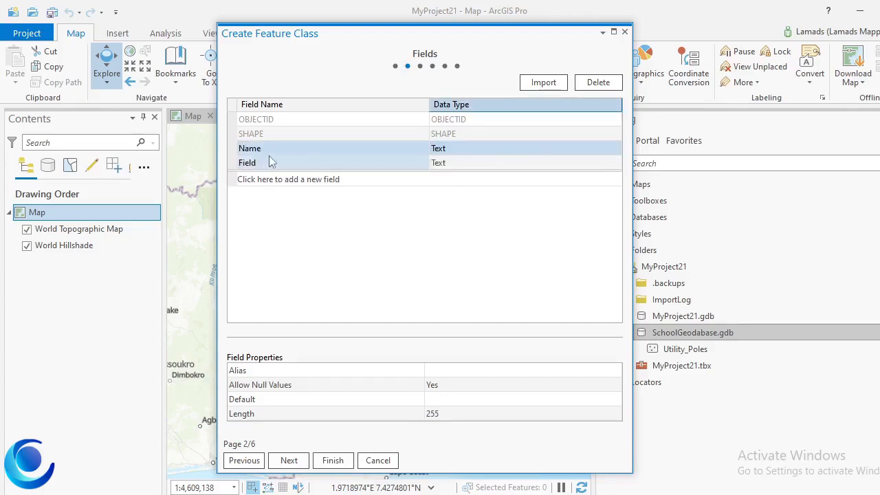
left_click(273, 162)
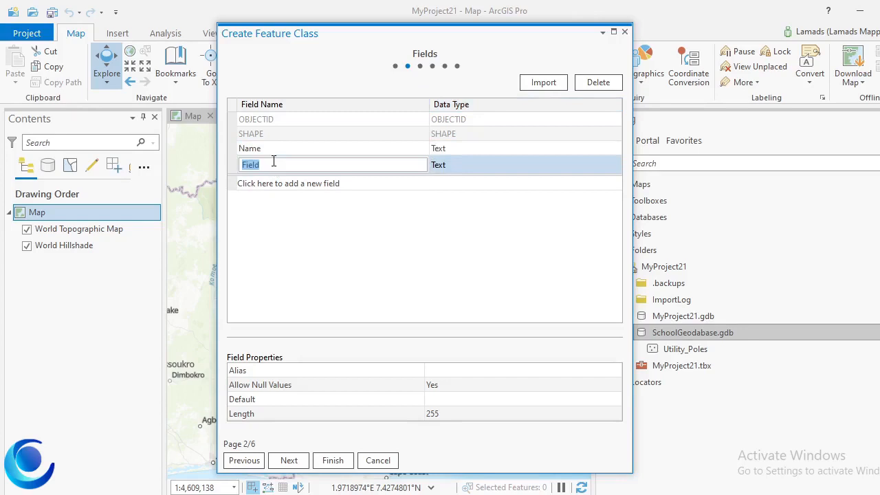
type("Length")
key("BackSpace")
key("BackSpace")
key("BackSpace")
key("BackSpace")
key("BackSpace")
key("BackSpace")
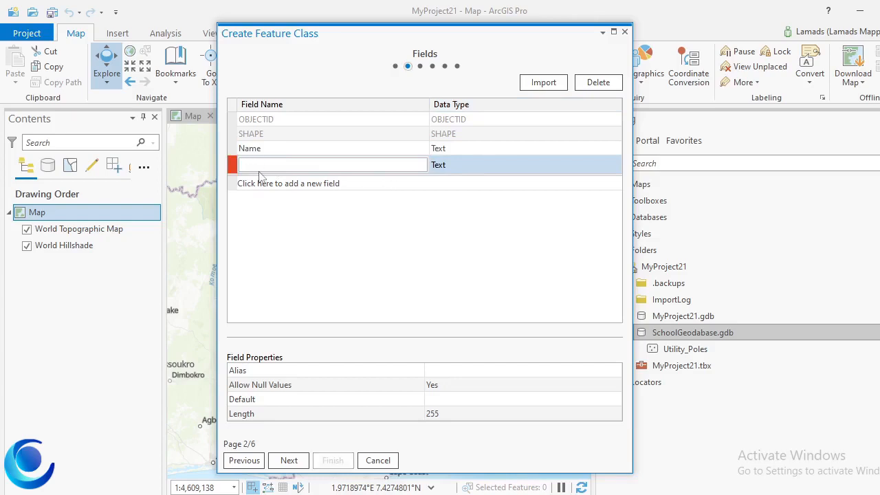
type("Condit")
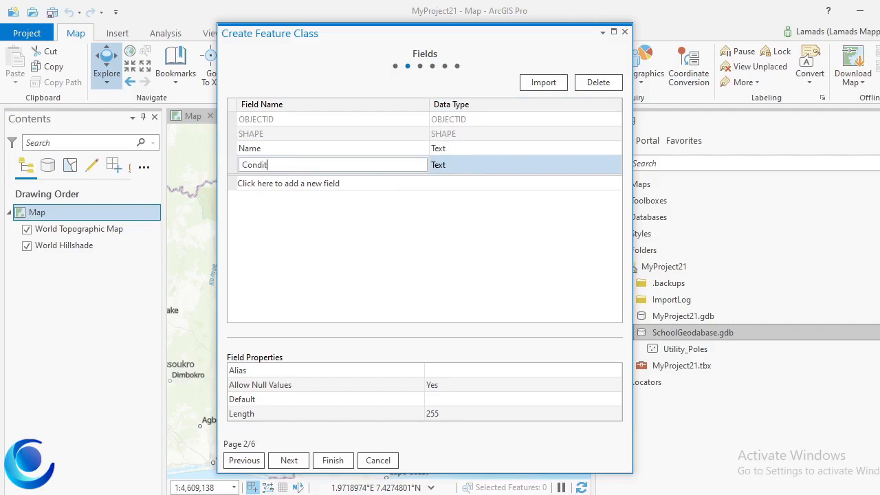
type("ion")
left_click(443, 168)
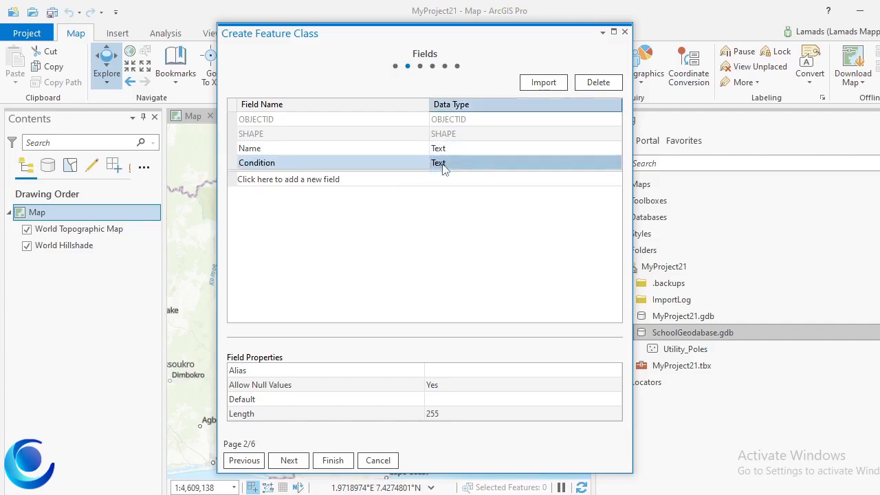
left_click(444, 170)
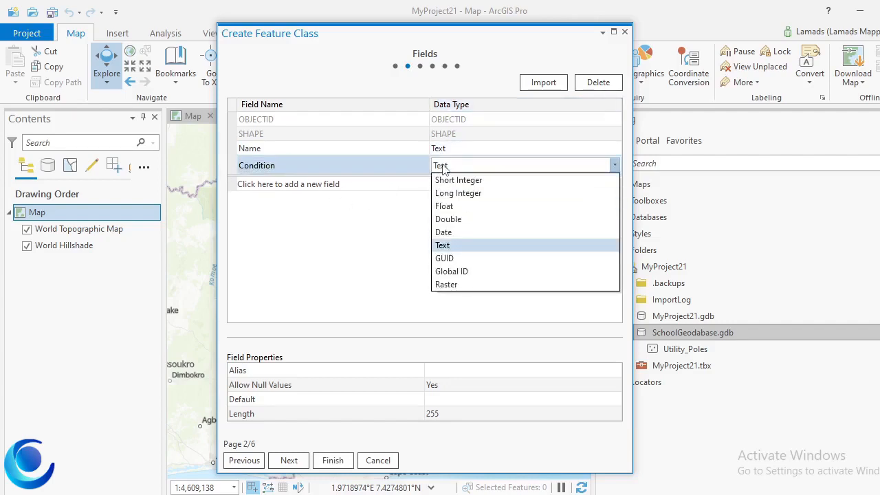
left_click(331, 184)
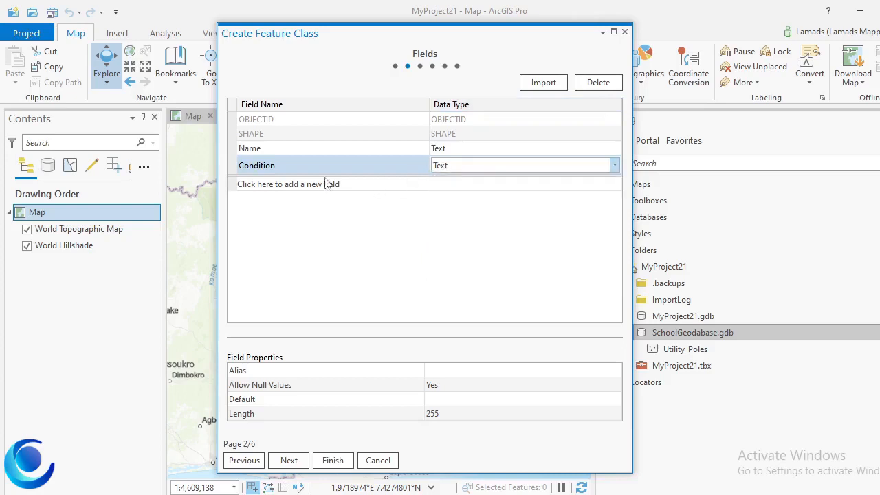
- Add a field called Length with the Double data type below Condition
left_click(330, 184)
type("Length")
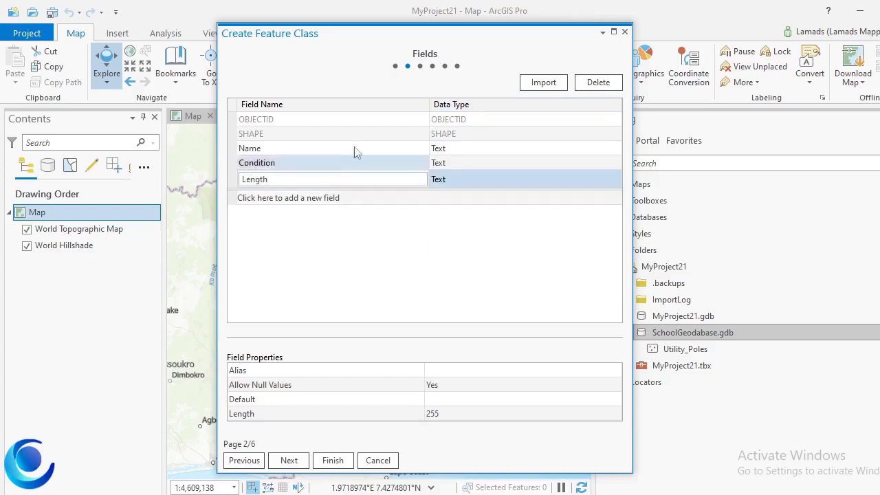
left_click(448, 181)
left_click(448, 183)
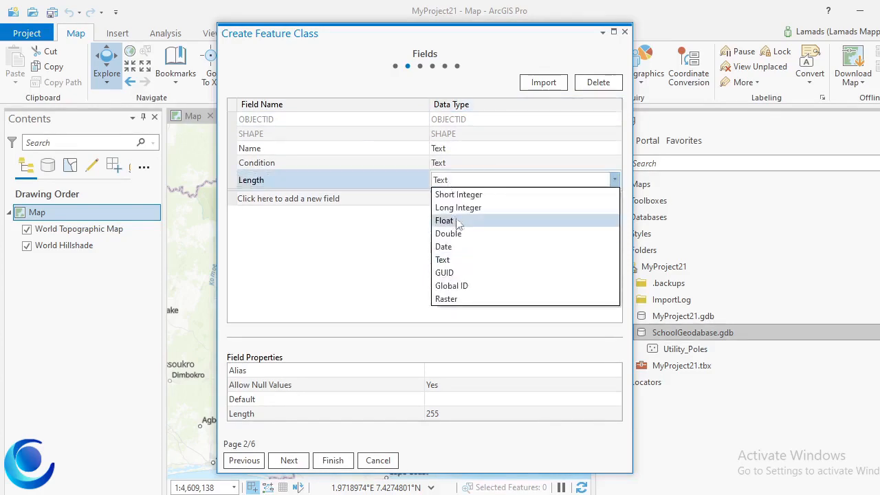
left_click(437, 233)
- Add a field called Date with the Date data type below Length, and delete the surplus row named Field
left_click(275, 199)
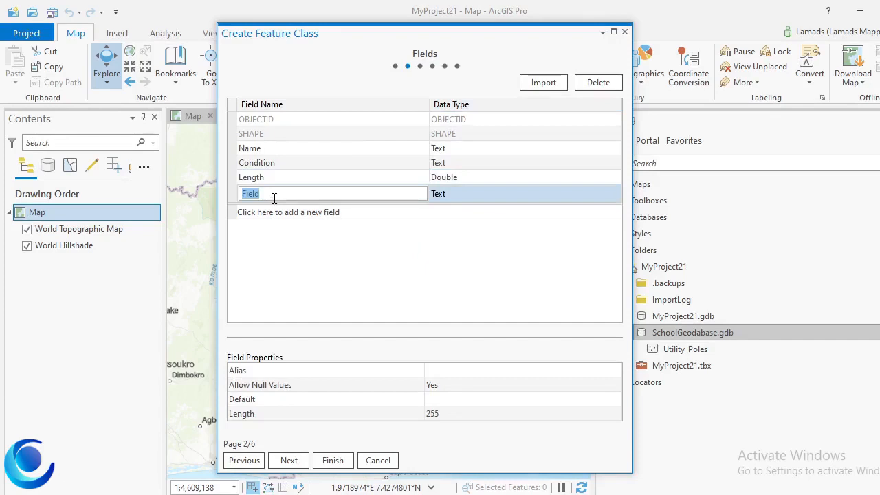
type("Date")
left_click(456, 208)
left_click(456, 194)
left_click(451, 195)
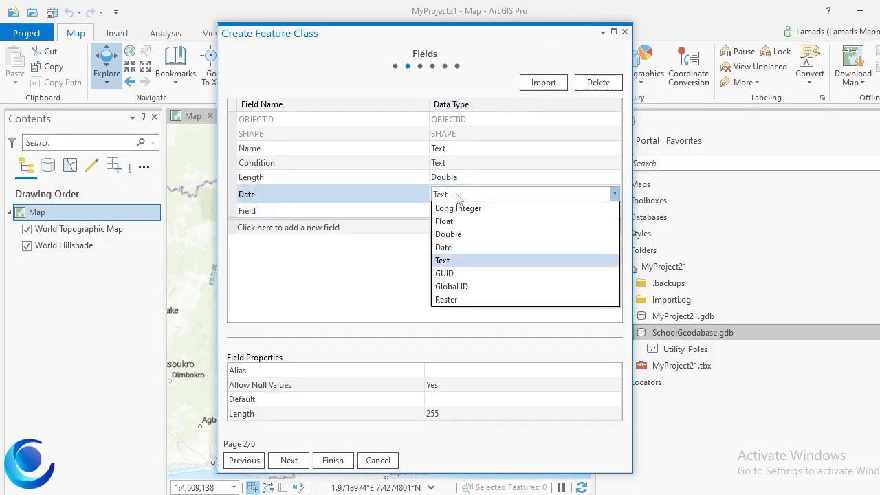
left_click(446, 260)
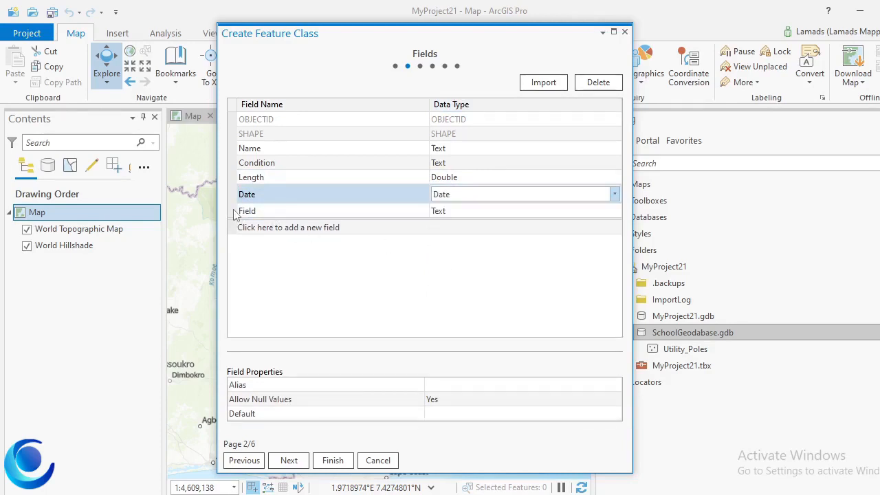
right_click(236, 214)
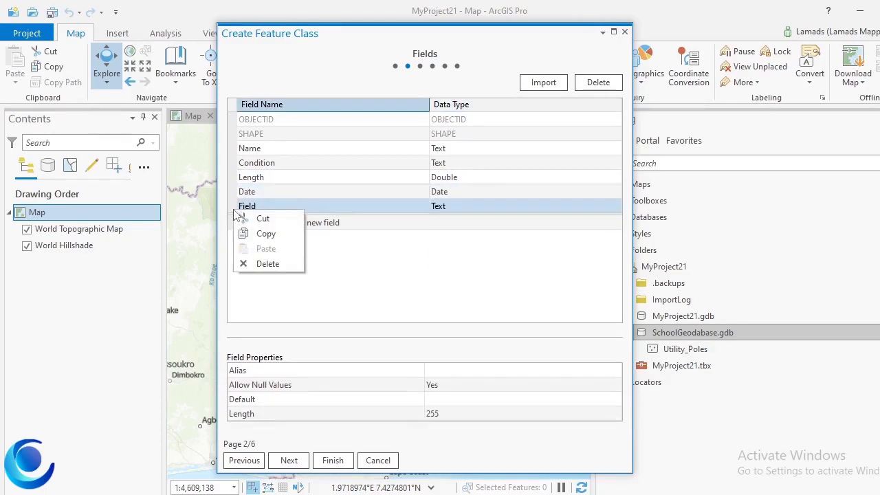
left_click(266, 265)
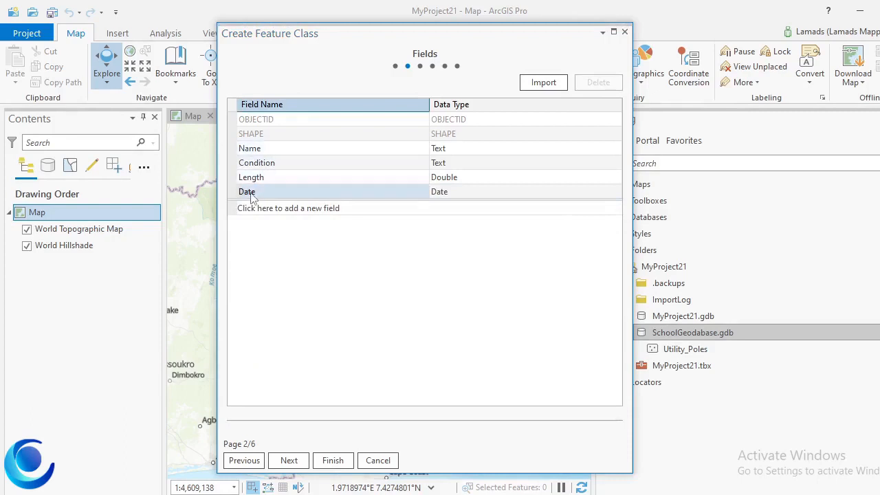
- Finish the Roads feature class with WGS 1984 and the default tolerance, resolution and storage settings
left_click(283, 461)
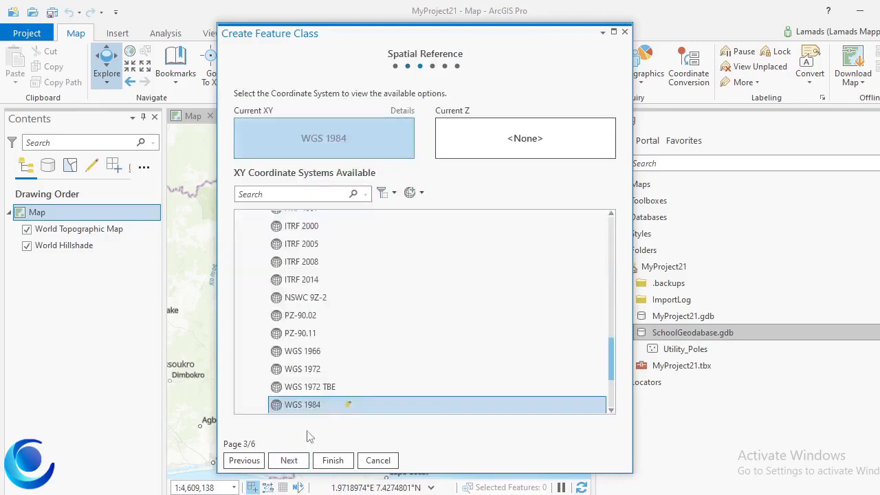
left_click(288, 464)
left_click(288, 464)
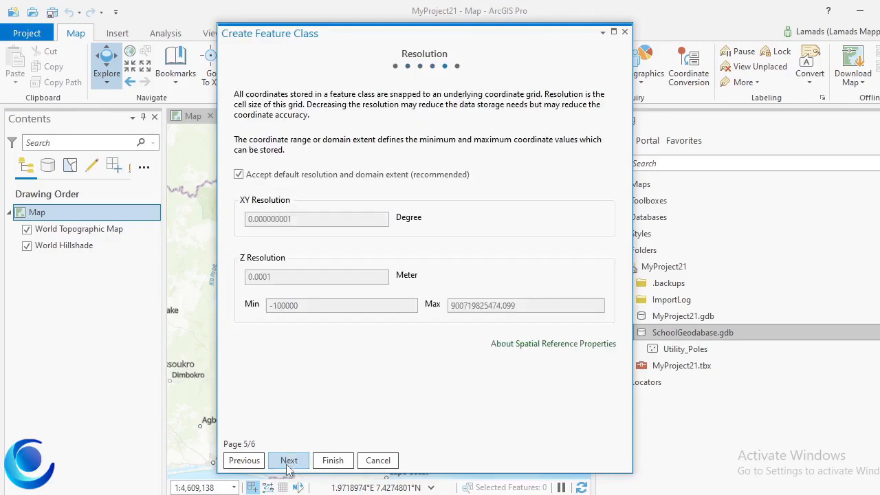
left_click(288, 464)
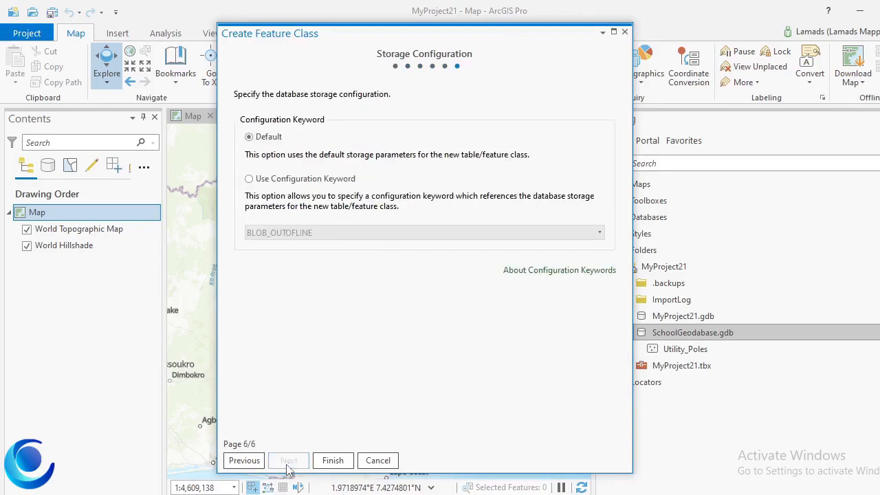
left_click(332, 460)
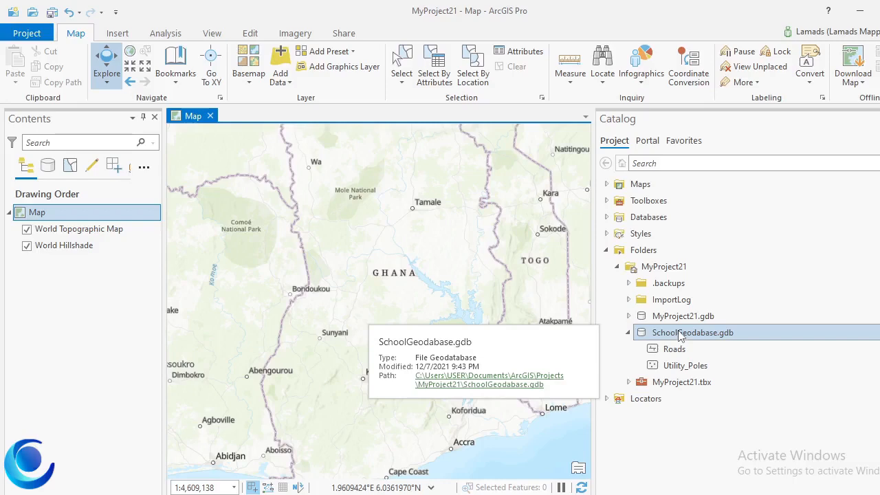
- Start a Polygon feature class in SchoolGeodabase.gdb with the name ClassRooms and the alias Class Rooms, and proceed to its fields
right_click(679, 335)
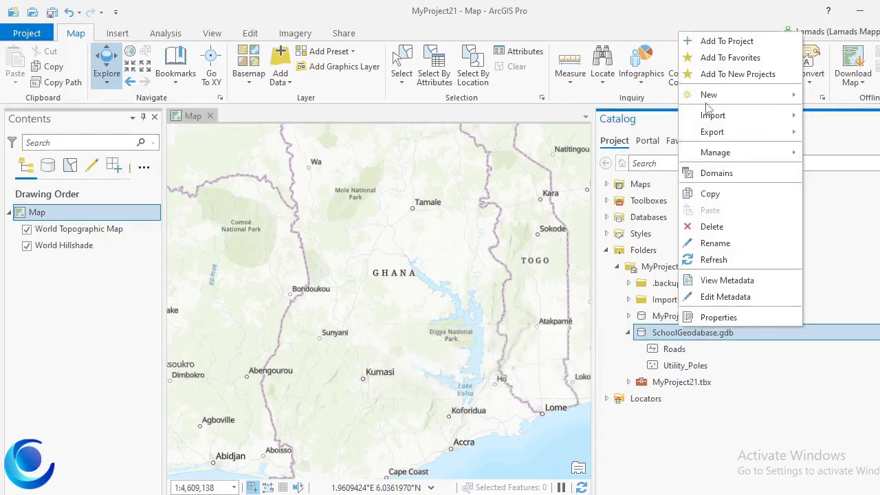
mouse_move(709, 99)
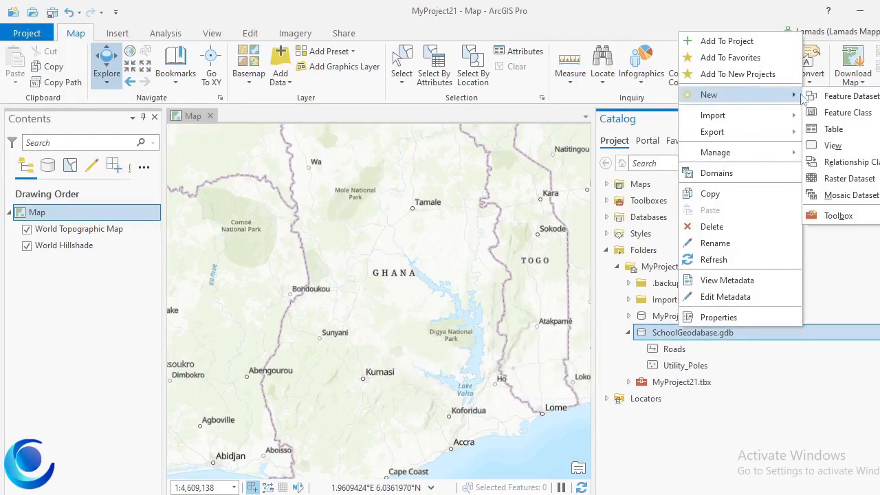
left_click(850, 113)
left_click(343, 87)
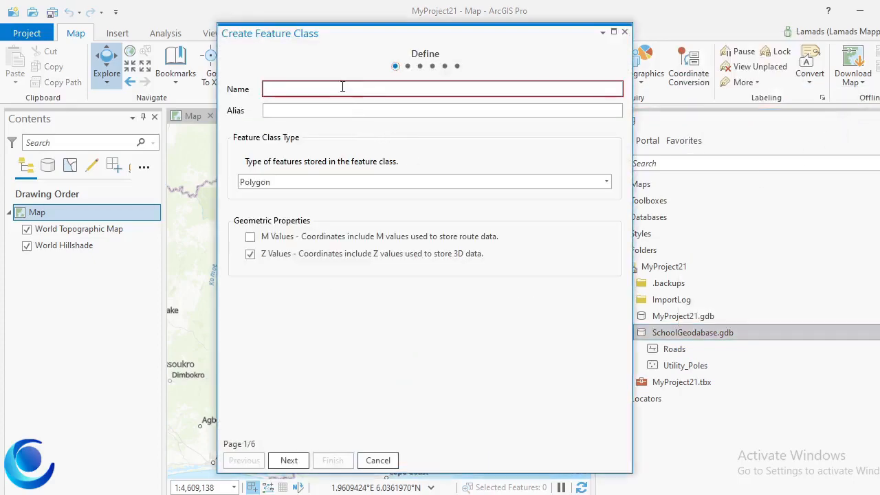
type("Cla")
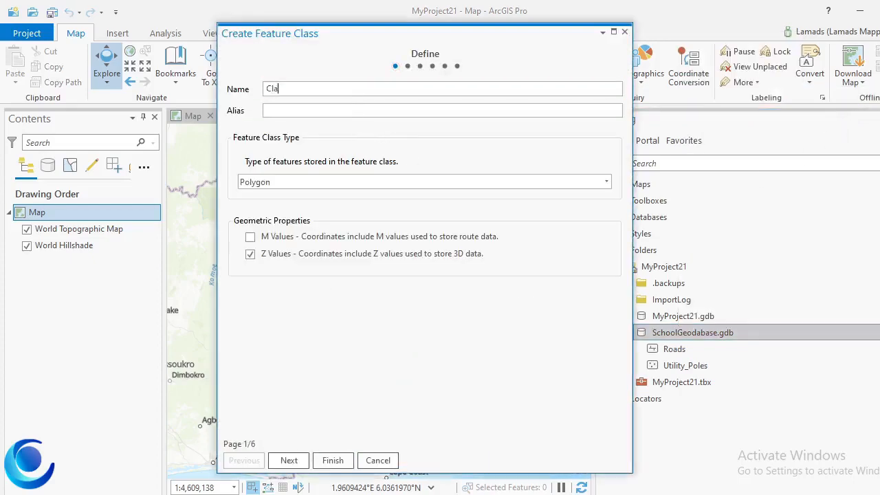
type("ssRooms")
left_click(348, 107)
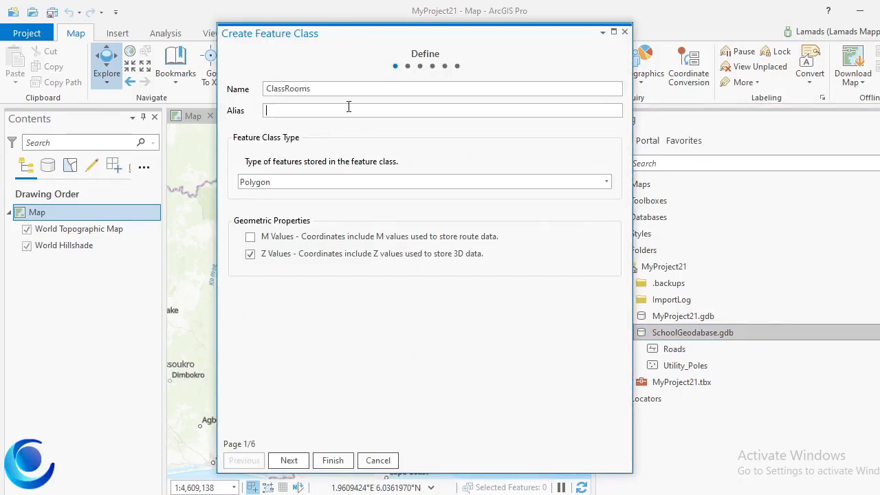
type("Class Rooms")
left_click(279, 466)
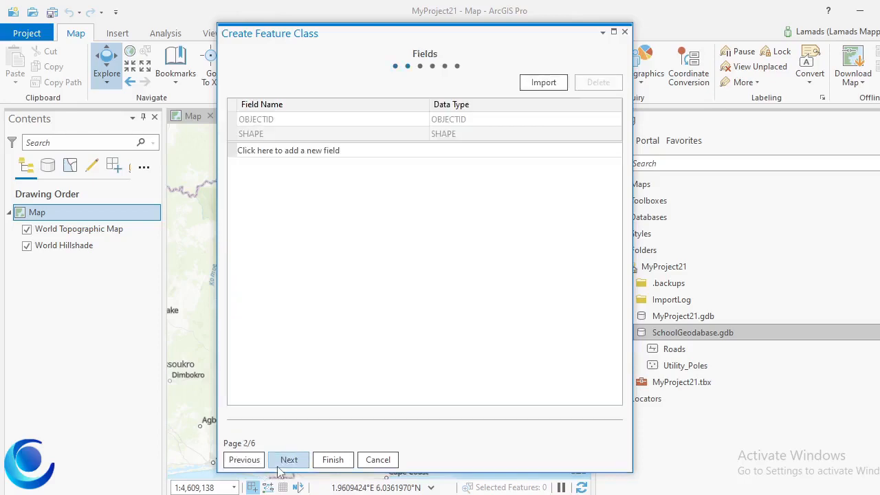
- Add a field called Name with the Text data type to the ClassRooms feature class
left_click(284, 151)
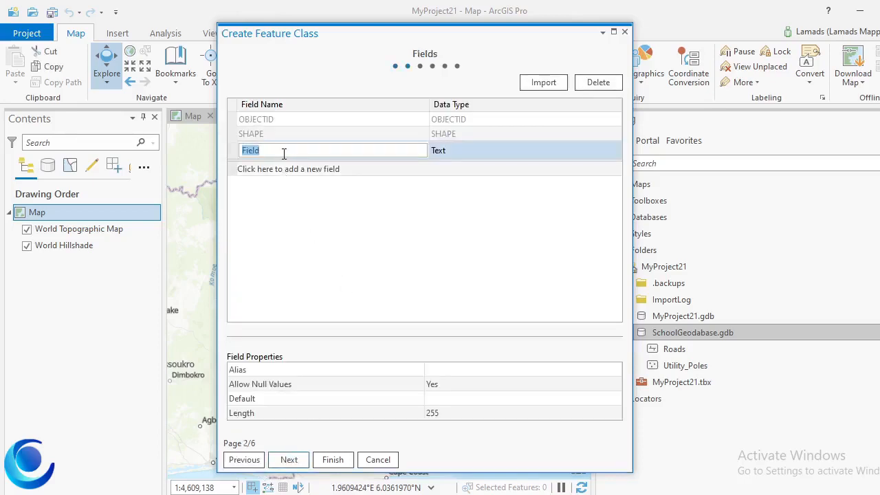
type("Name")
left_click(486, 150)
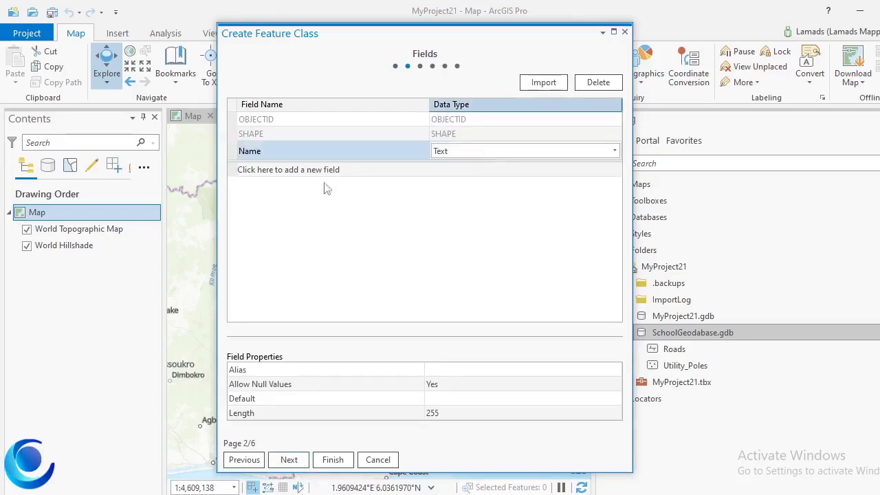
- Add a field called Condition with the Text data type below Name in ClassRooms
left_click(290, 170)
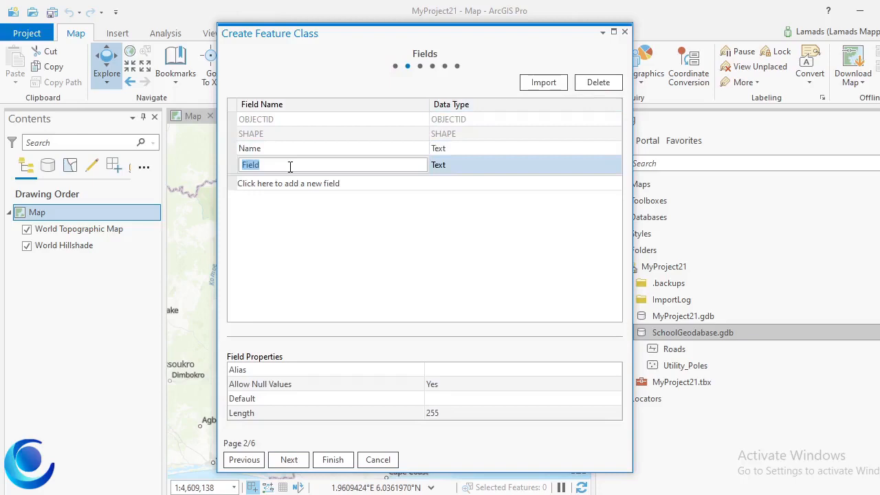
type("B")
key("BackSpace")
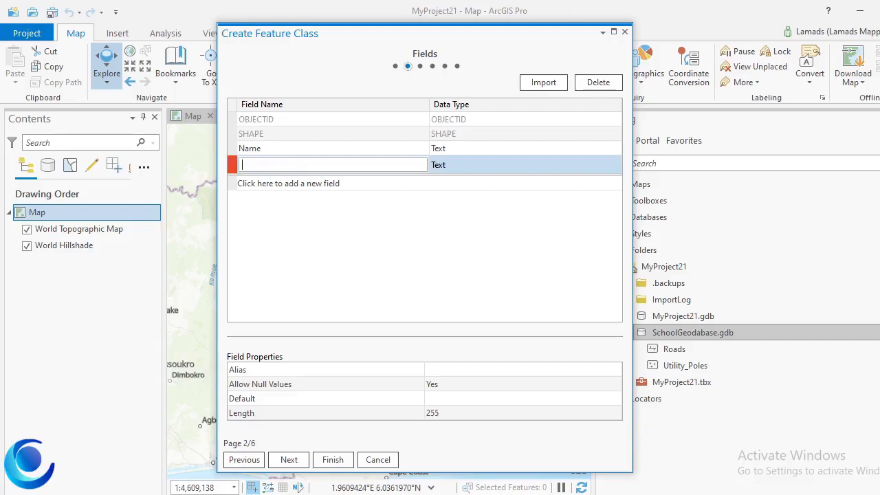
type("Condition")
left_click(447, 169)
left_click(447, 170)
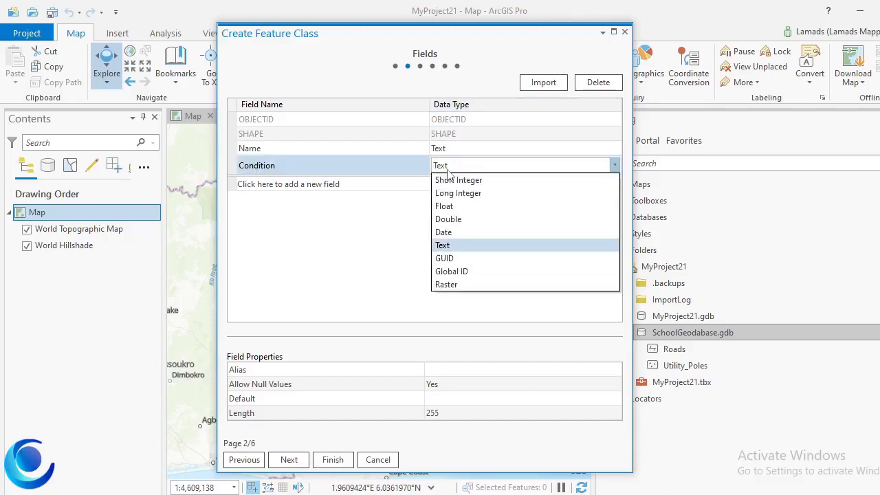
left_click(443, 243)
- Add a field called Date with the Date data type below Condition in the ClassRooms feature class
left_click(292, 184)
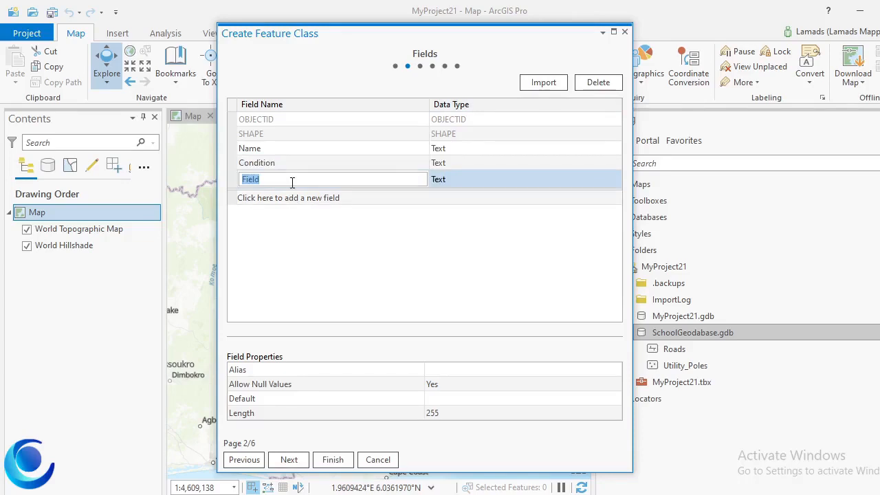
type("Date")
left_click(442, 180)
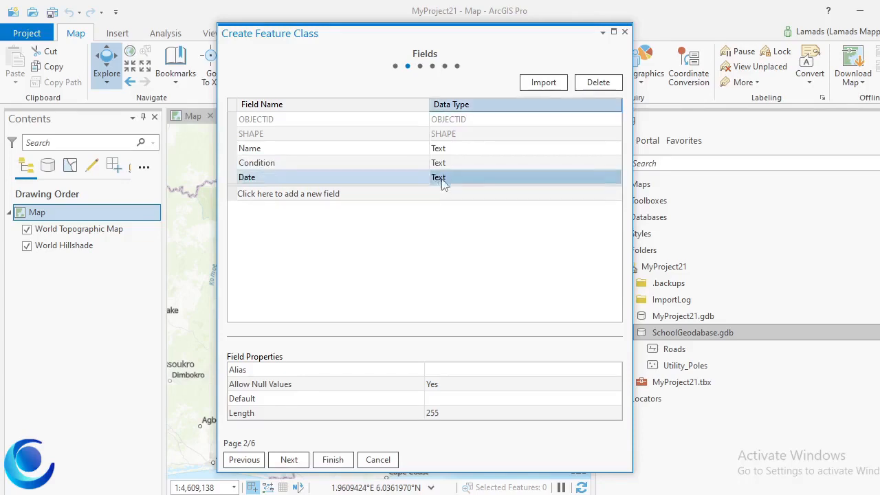
left_click(442, 180)
left_click(448, 248)
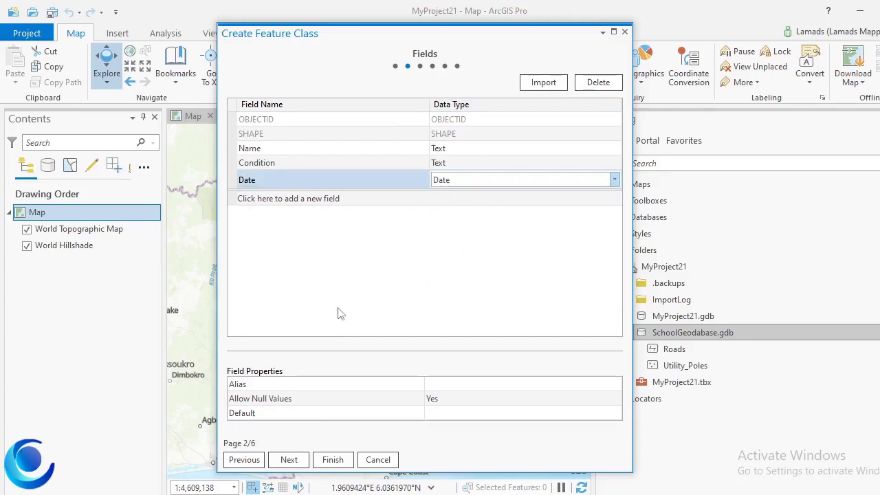
- Finish the ClassRooms feature class with WGS 1984 and the default tolerance, resolution and storage settings
left_click(289, 465)
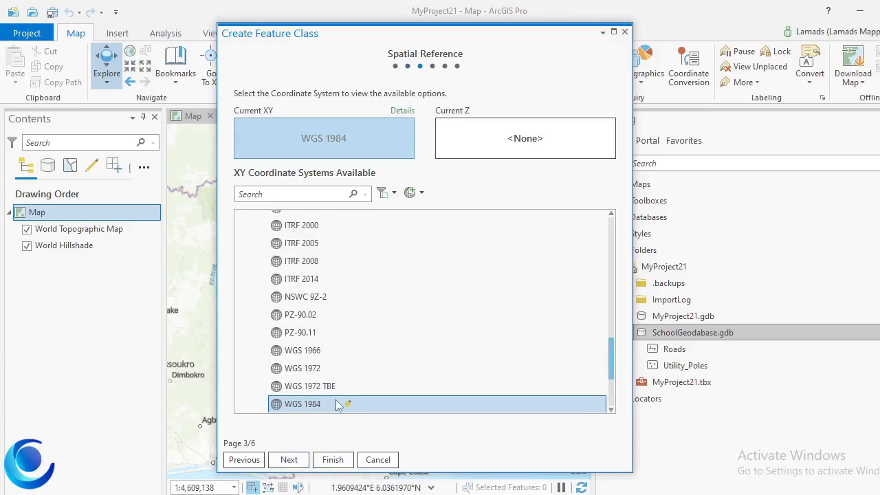
left_click(289, 460)
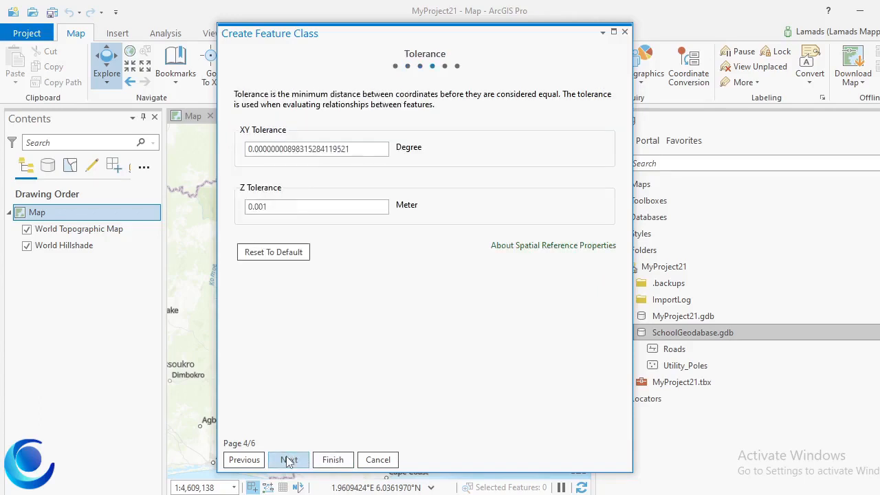
left_click(289, 460)
left_click(289, 460)
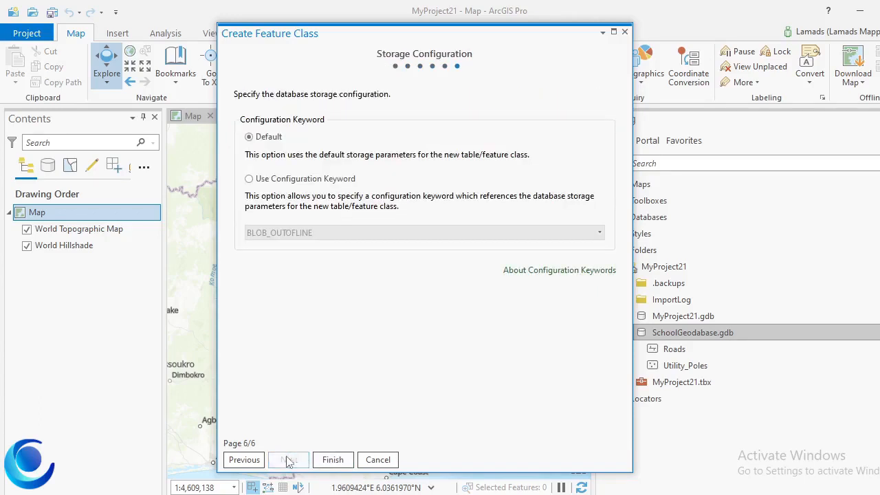
left_click(342, 461)
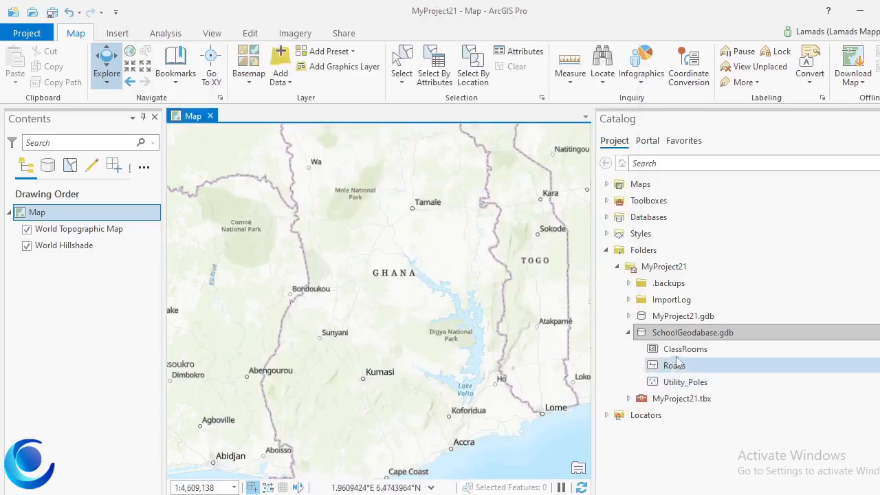
mouse_move(686, 352)
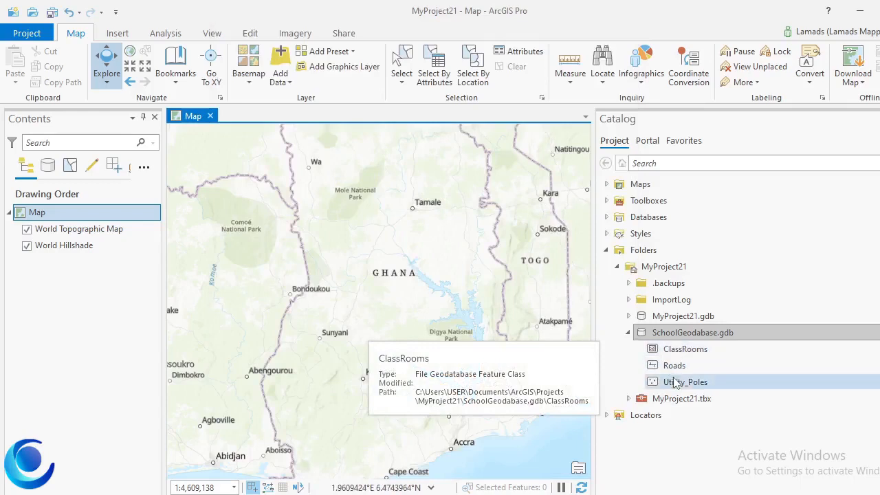
mouse_move(691, 386)
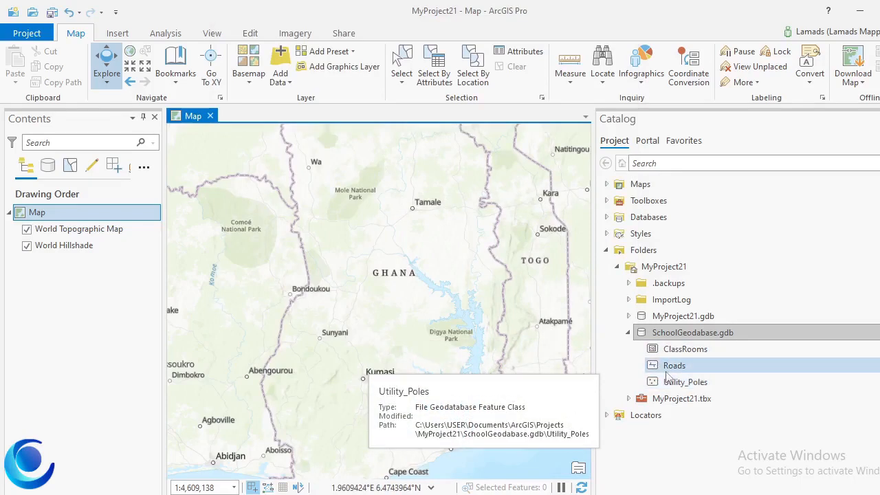
mouse_move(666, 375)
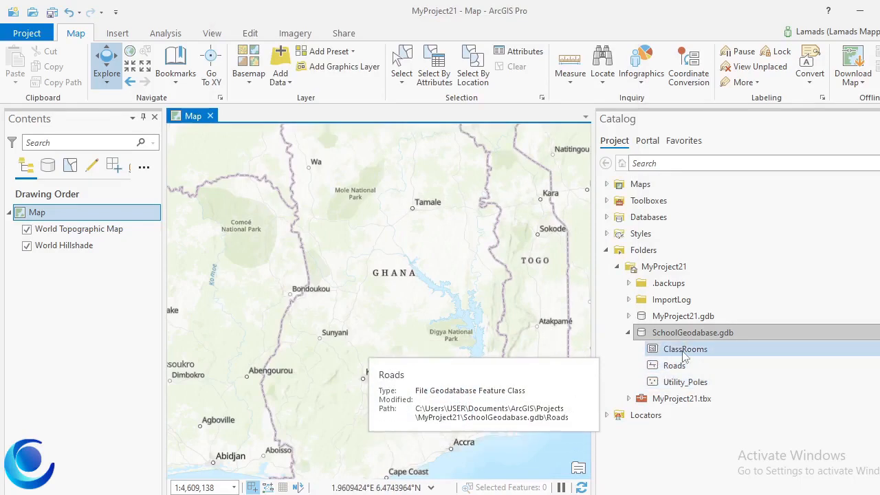